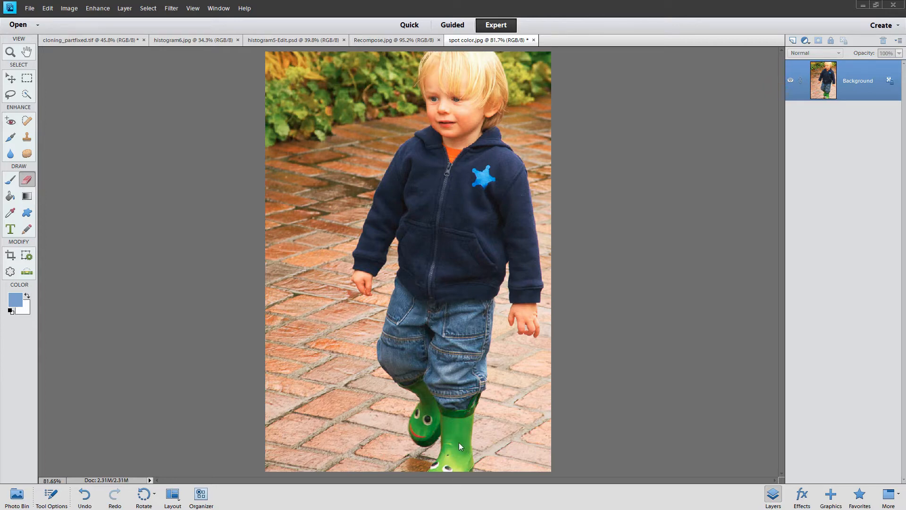
Duplicate the Background layer of spot color.jpg as "Background copy"
{"action": "left_click", "coordinate": [851, 72]}
{"action": "right_click", "coordinate": [850, 75]}
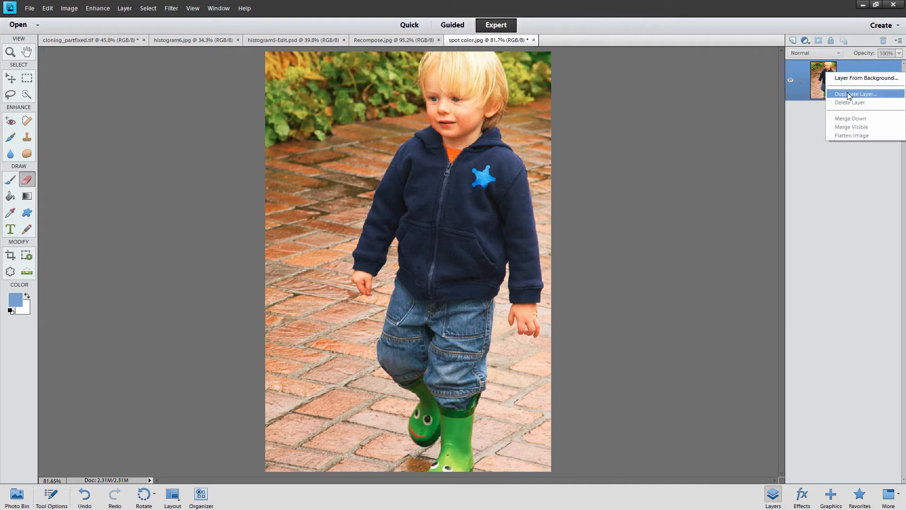
{"action": "left_click", "coordinate": [849, 95]}
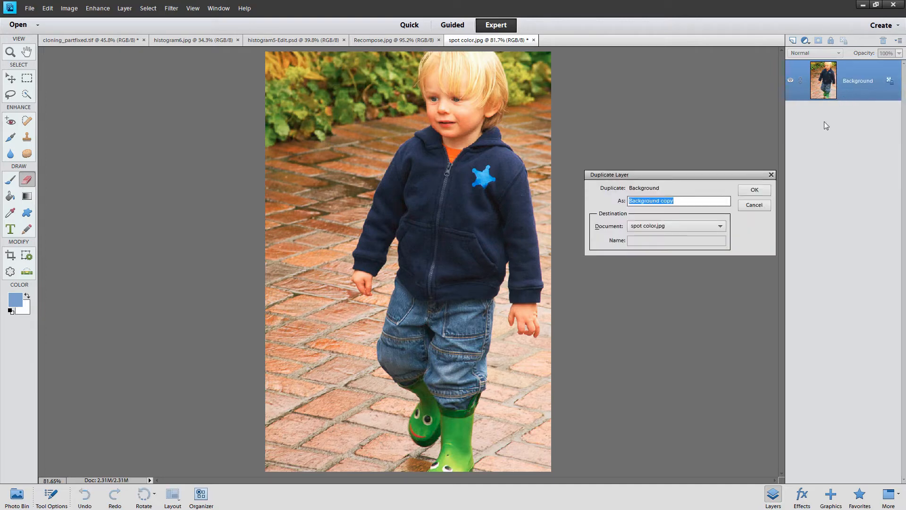
{"action": "left_click", "coordinate": [754, 190]}
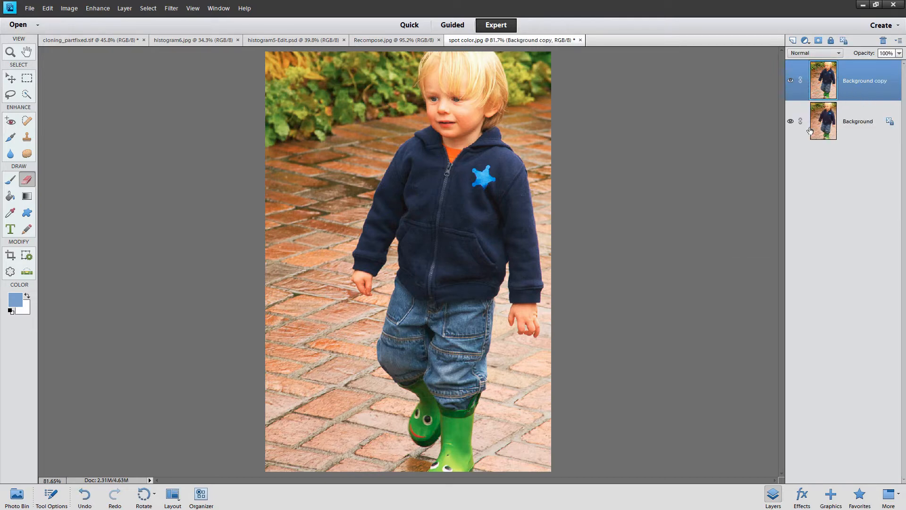
{"action": "left_click", "coordinate": [124, 8]}
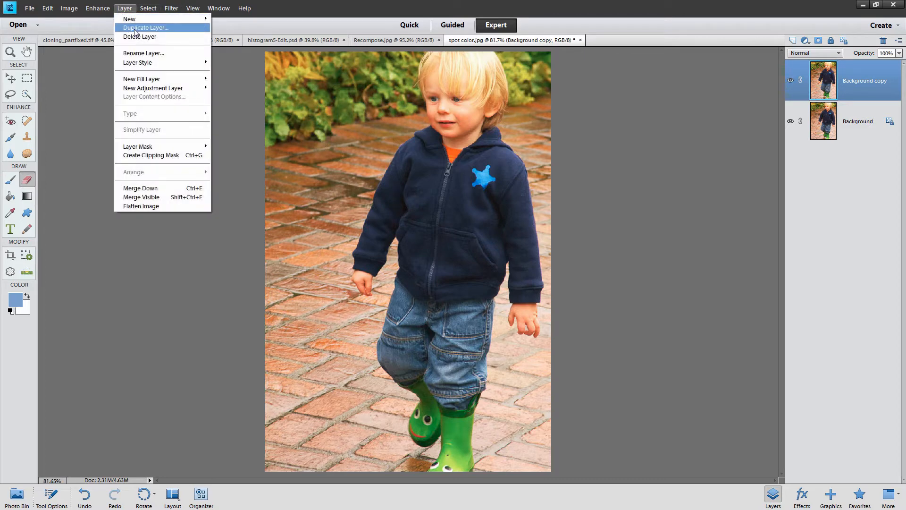
{"action": "left_click", "coordinate": [862, 84]}
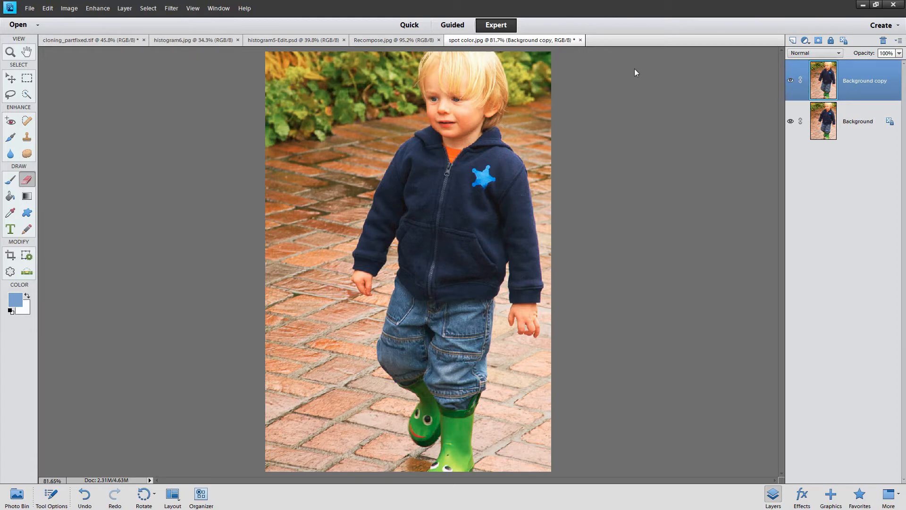
Convert the Background copy layer to black and white using the Scenic Landscape style
{"action": "left_click", "coordinate": [96, 9]}
{"action": "left_click", "coordinate": [130, 108]}
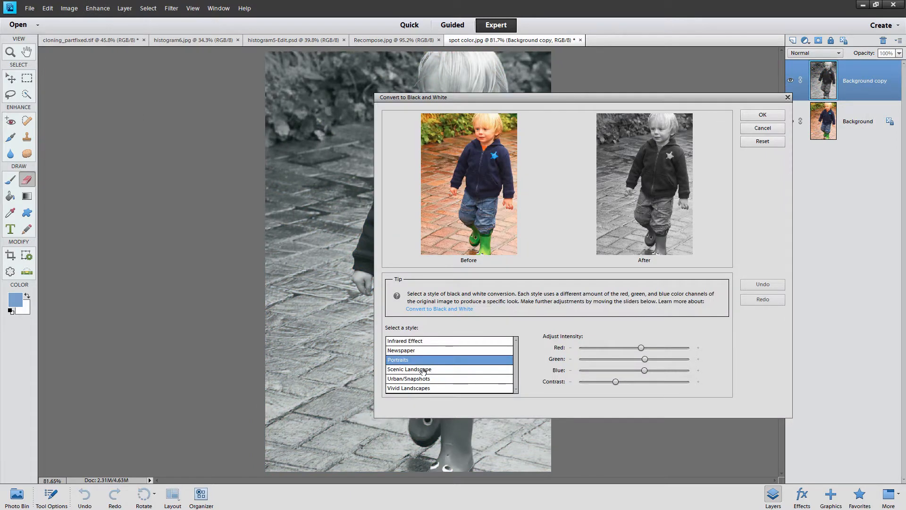
{"action": "left_click", "coordinate": [423, 370]}
{"action": "left_click", "coordinate": [426, 379]}
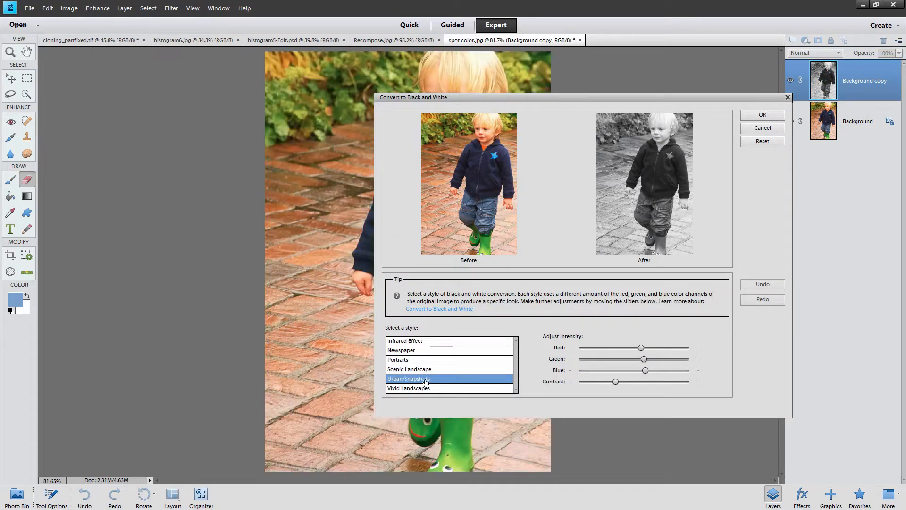
{"action": "left_click", "coordinate": [425, 369]}
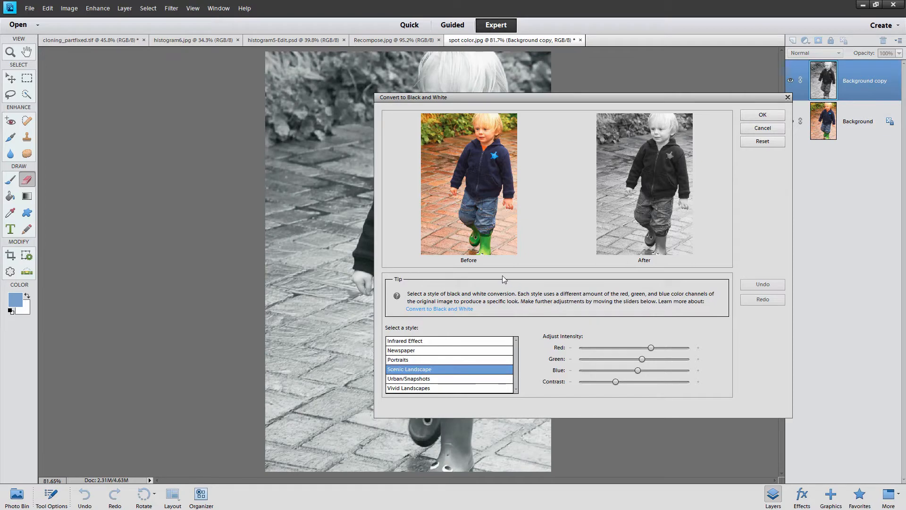
{"action": "left_click", "coordinate": [763, 116]}
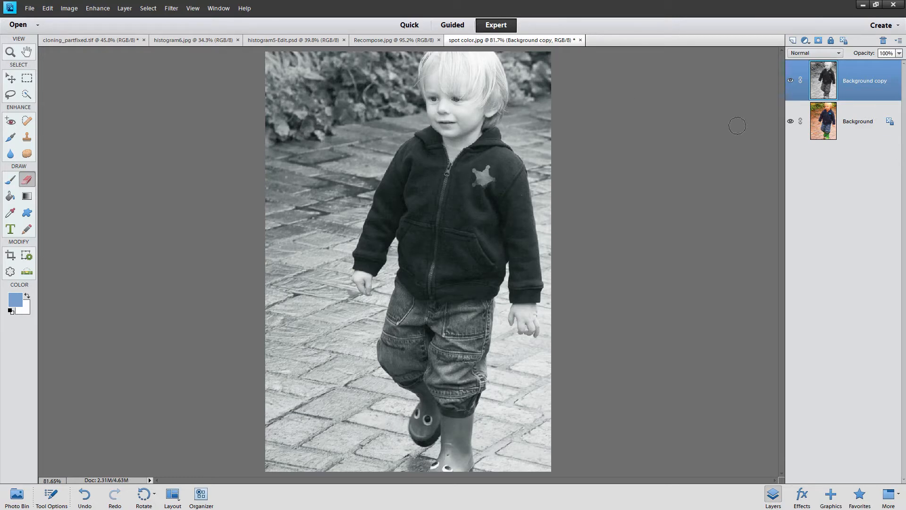
Toggle the black-and-white layer's visibility off and on, and add a layer mask to that layer
{"action": "left_click", "coordinate": [791, 81]}
{"action": "left_click", "coordinate": [790, 80]}
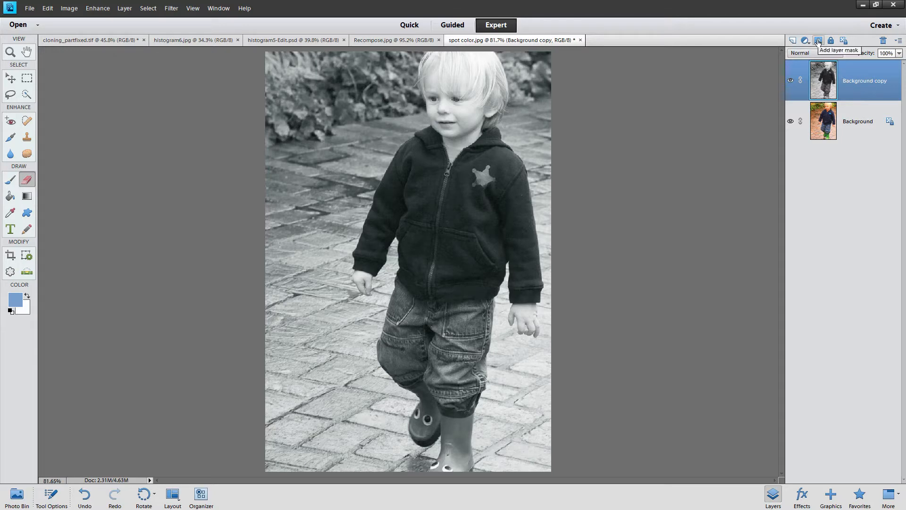
{"action": "left_click", "coordinate": [817, 42]}
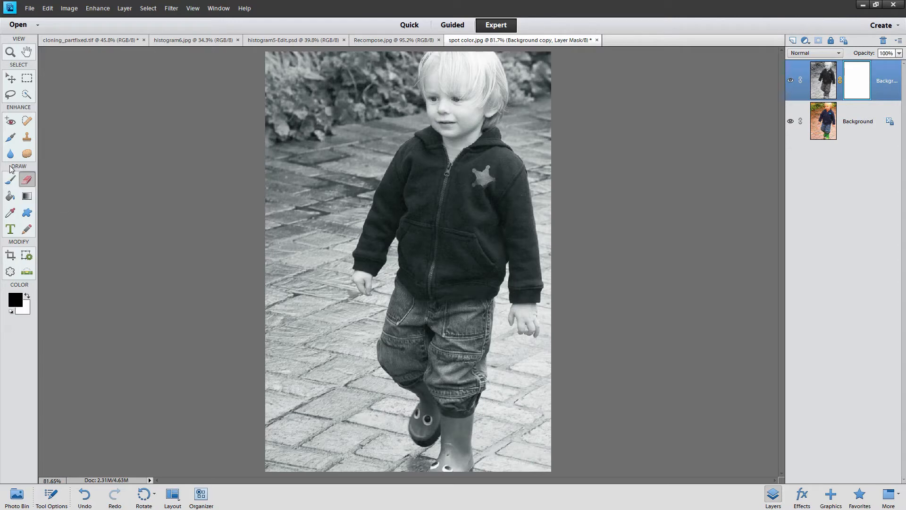
Choose the Brush tool and set its size to 38 px at 100% opacity
{"action": "left_click", "coordinate": [11, 182]}
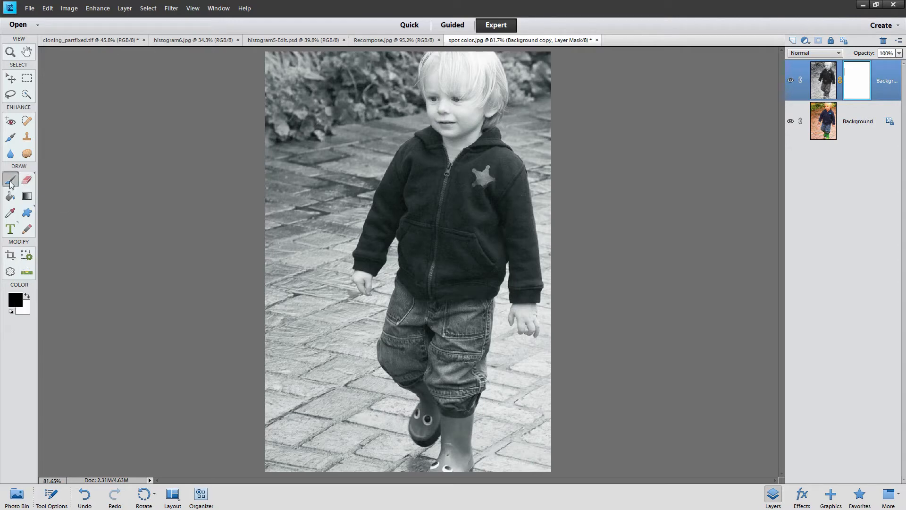
{"action": "left_click", "coordinate": [51, 497]}
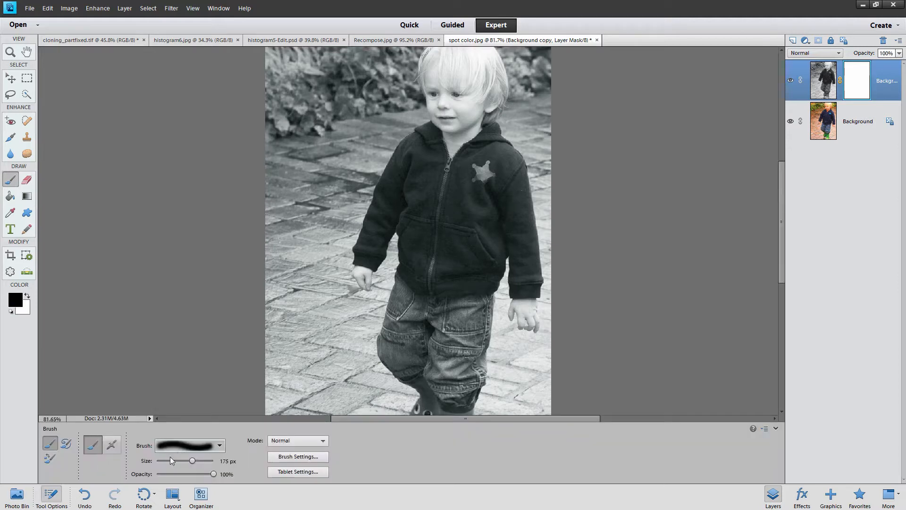
{"action": "left_click_drag", "start_coordinate": [192, 460], "coordinate": [174, 461]}
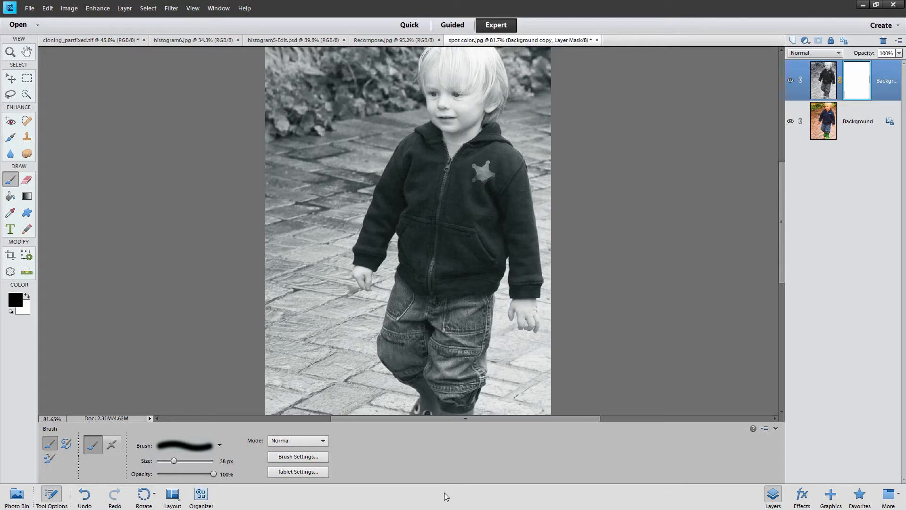
{"action": "left_click", "coordinate": [774, 425]}
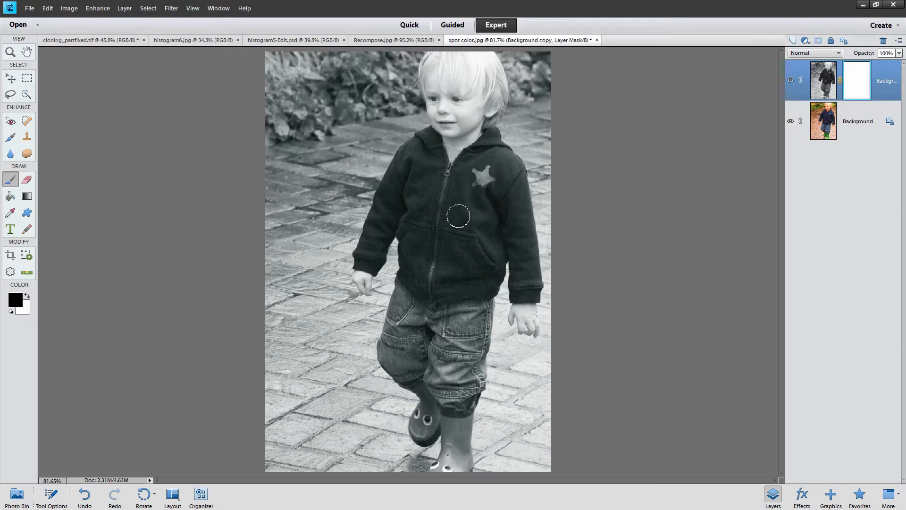
With a smaller brush, paint black on the layer mask over the jacket's star and the shirt collar to bring back their color
{"action": "key", "text": "bracketleft"}
{"action": "key", "text": "bracketleft"}
{"action": "key", "text": "bracketleft"}
{"action": "key", "text": "bracketleft"}
{"action": "key", "text": "bracketleft"}
{"action": "mouse_move", "coordinate": [485, 175]}
{"action": "left_mouse_down"}
{"action": "mouse_move", "coordinate": [475, 177]}
{"action": "mouse_move", "coordinate": [492, 182]}
{"action": "mouse_move", "coordinate": [486, 166]}
{"action": "left_mouse_up"}
{"action": "mouse_move", "coordinate": [448, 148]}
{"action": "left_mouse_down"}
{"action": "mouse_move", "coordinate": [460, 152]}
{"action": "mouse_move", "coordinate": [444, 148]}
{"action": "left_mouse_up"}
Paint the mask black over both rubber boots to restore their green, and clean up the surrounding spill with white
{"action": "mouse_move", "coordinate": [442, 419]}
{"action": "left_mouse_down"}
{"action": "mouse_move", "coordinate": [449, 441]}
{"action": "mouse_move", "coordinate": [451, 417]}
{"action": "mouse_move", "coordinate": [447, 442]}
{"action": "mouse_move", "coordinate": [456, 418]}
{"action": "mouse_move", "coordinate": [472, 415]}
{"action": "mouse_move", "coordinate": [461, 465]}
{"action": "mouse_move", "coordinate": [452, 457]}
{"action": "mouse_move", "coordinate": [458, 441]}
{"action": "mouse_move", "coordinate": [431, 473]}
{"action": "mouse_move", "coordinate": [463, 456]}
{"action": "mouse_move", "coordinate": [470, 462]}
{"action": "mouse_move", "coordinate": [464, 430]}
{"action": "left_mouse_up"}
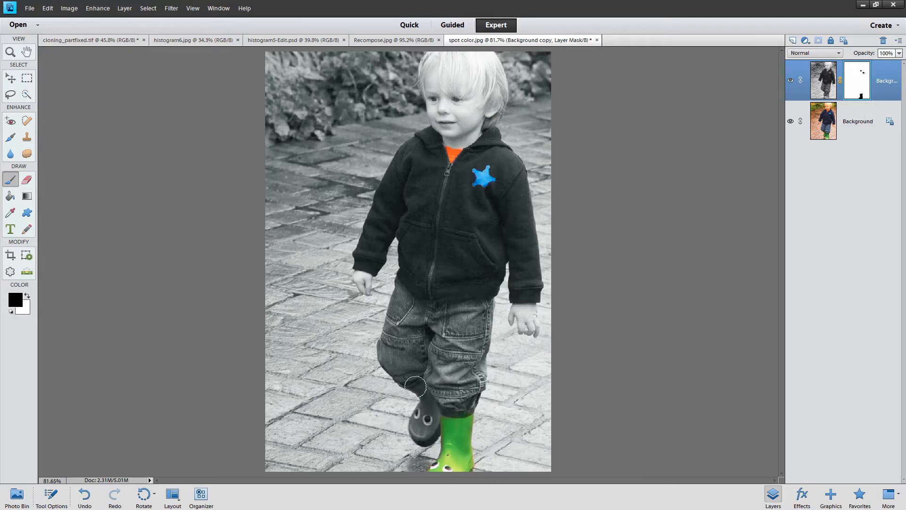
{"action": "mouse_move", "coordinate": [422, 391]}
{"action": "left_mouse_down"}
{"action": "mouse_move", "coordinate": [425, 429]}
{"action": "mouse_move", "coordinate": [417, 419]}
{"action": "mouse_move", "coordinate": [422, 427]}
{"action": "mouse_move", "coordinate": [414, 429]}
{"action": "mouse_move", "coordinate": [423, 435]}
{"action": "mouse_move", "coordinate": [433, 427]}
{"action": "mouse_move", "coordinate": [429, 405]}
{"action": "mouse_move", "coordinate": [437, 409]}
{"action": "mouse_move", "coordinate": [421, 385]}
{"action": "mouse_move", "coordinate": [436, 404]}
{"action": "mouse_move", "coordinate": [427, 425]}
{"action": "mouse_move", "coordinate": [476, 431]}
{"action": "mouse_move", "coordinate": [441, 432]}
{"action": "mouse_move", "coordinate": [443, 455]}
{"action": "mouse_move", "coordinate": [423, 474]}
{"action": "left_mouse_up"}
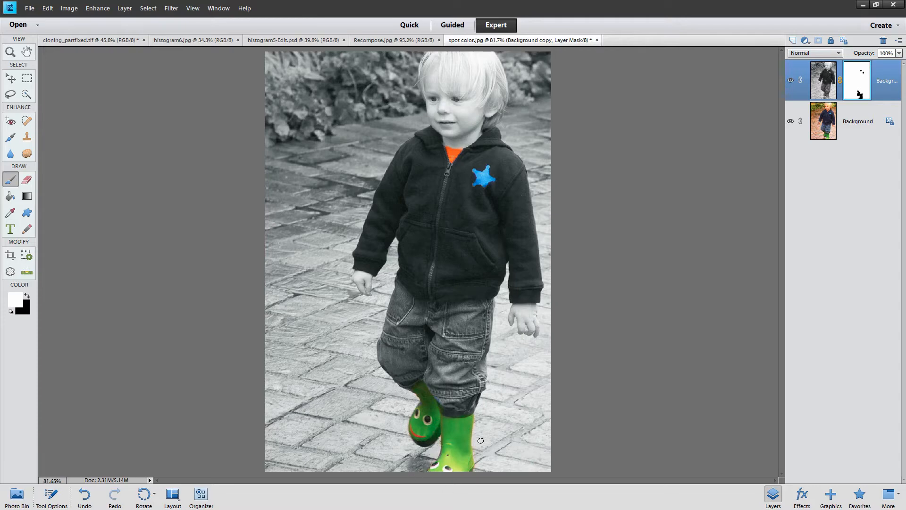
{"action": "left_click_drag", "start_coordinate": [476, 412], "coordinate": [481, 470]}
In Recompose.jpg, select the rectangle of sky beside the yellow rescue board and crop the image to it
{"action": "left_click", "coordinate": [267, 40]}
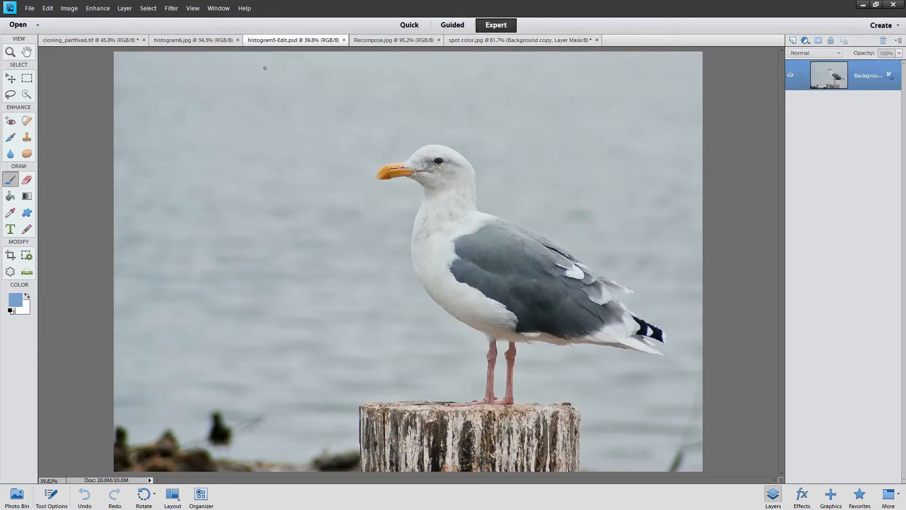
{"action": "left_click", "coordinate": [185, 39]}
{"action": "left_click", "coordinate": [116, 41]}
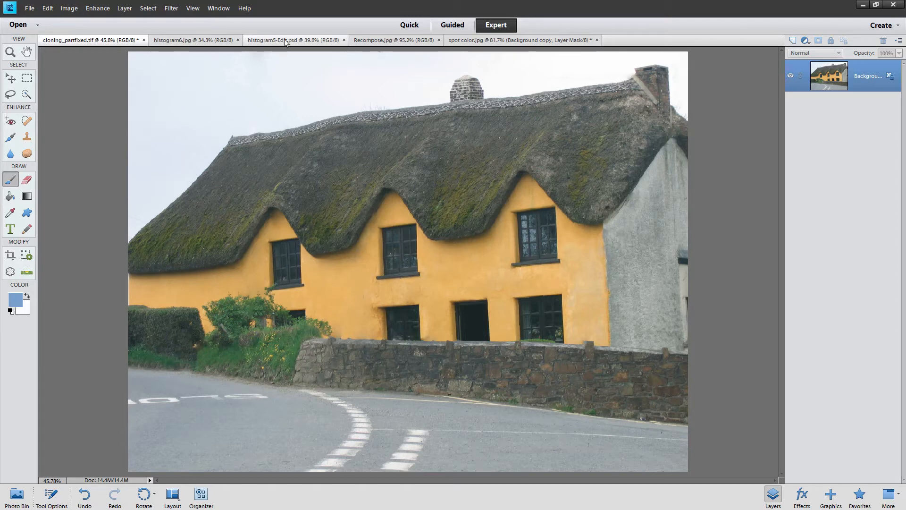
{"action": "left_click", "coordinate": [353, 40]}
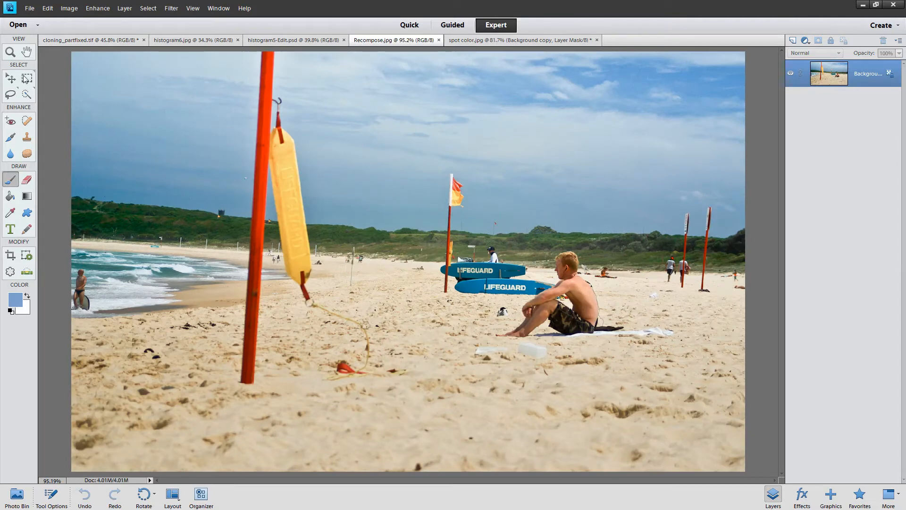
{"action": "left_click", "coordinate": [26, 78]}
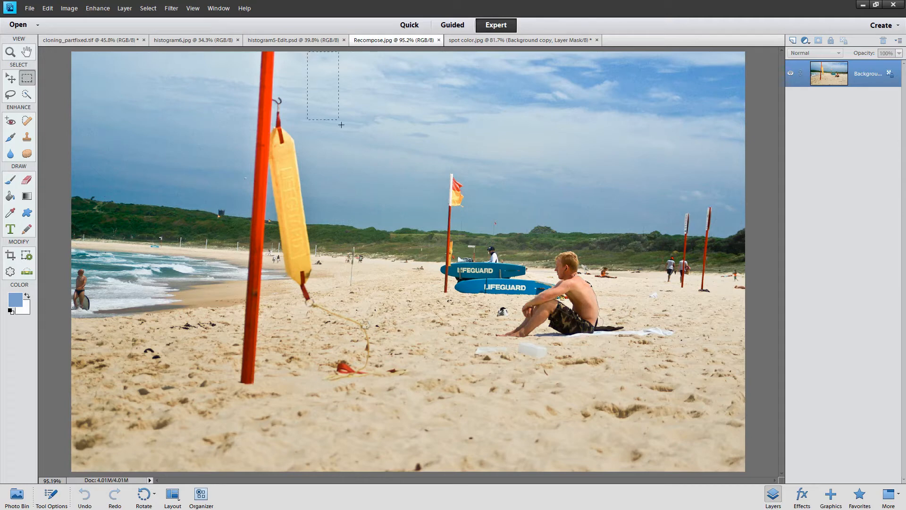
{"action": "left_click_drag", "start_coordinate": [341, 124], "coordinate": [757, 215]}
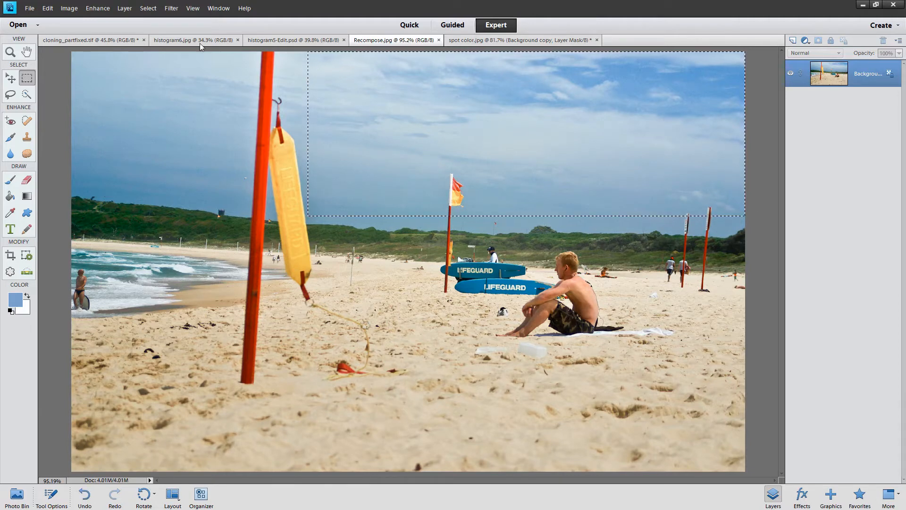
{"action": "left_click", "coordinate": [69, 9]}
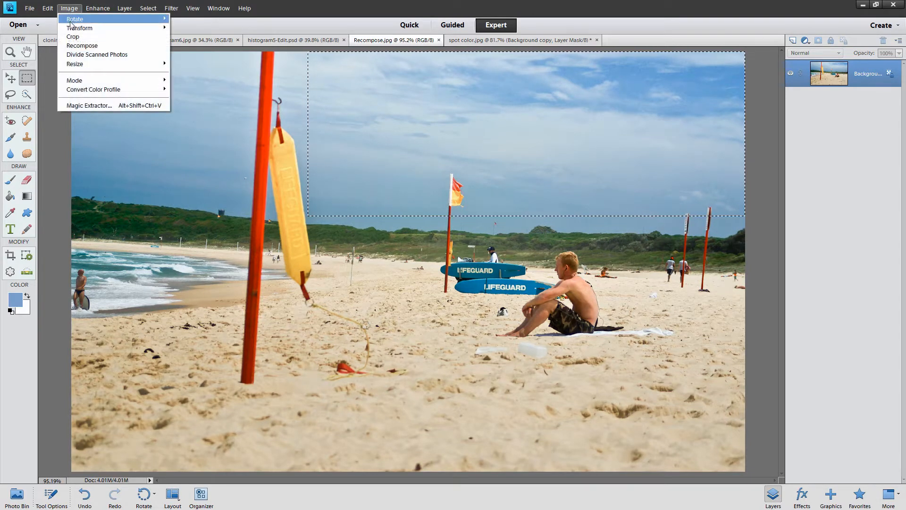
{"action": "left_click", "coordinate": [73, 37]}
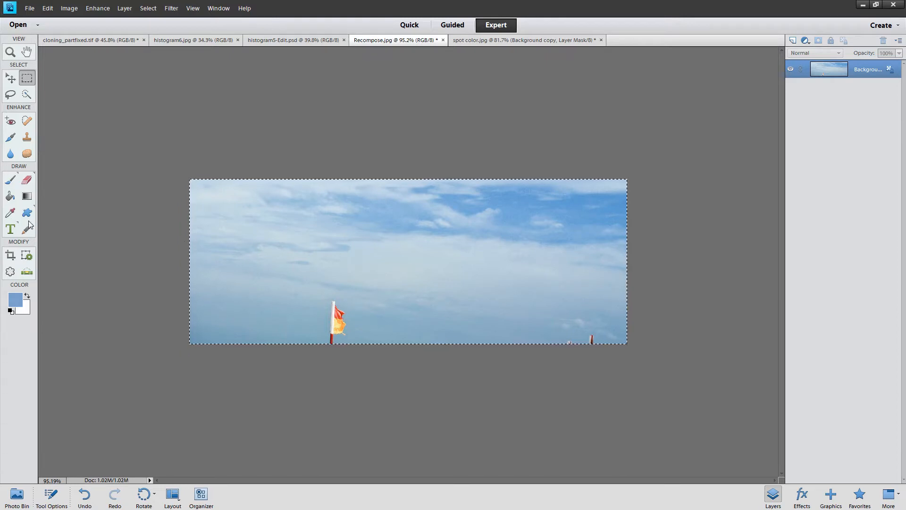
Use the Clone Stamp to cover the flag and the pole tops along the sky's lower edge with sampled sky
{"action": "left_click", "coordinate": [27, 137]}
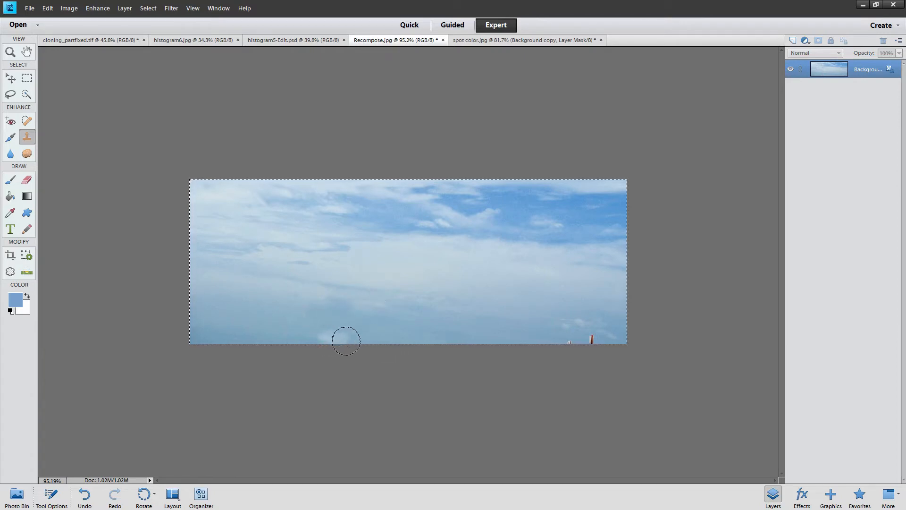
{"action": "key", "text": "ctrl+z"}
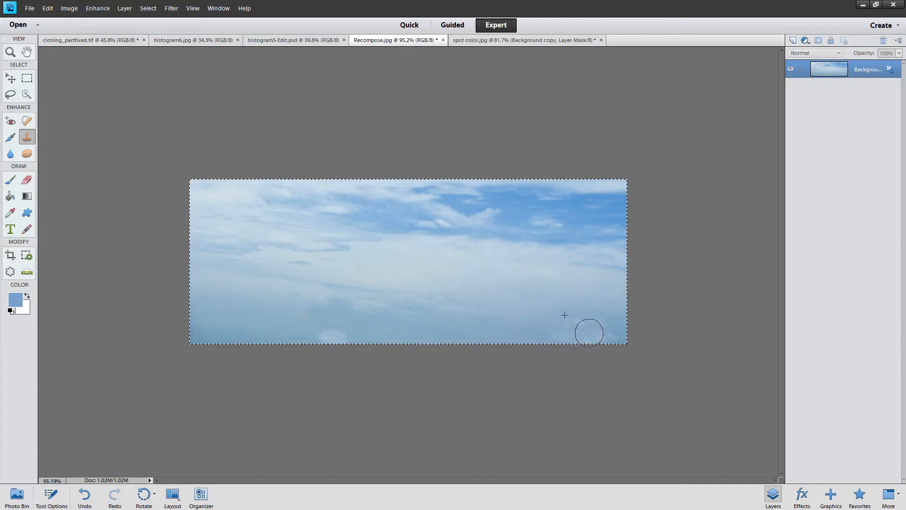
{"action": "key", "text": "ctrl+z"}
Copy the entire retouched sky image and paste it into cloning_partfixed.tif as a new layer
{"action": "left_click", "coordinate": [146, 8]}
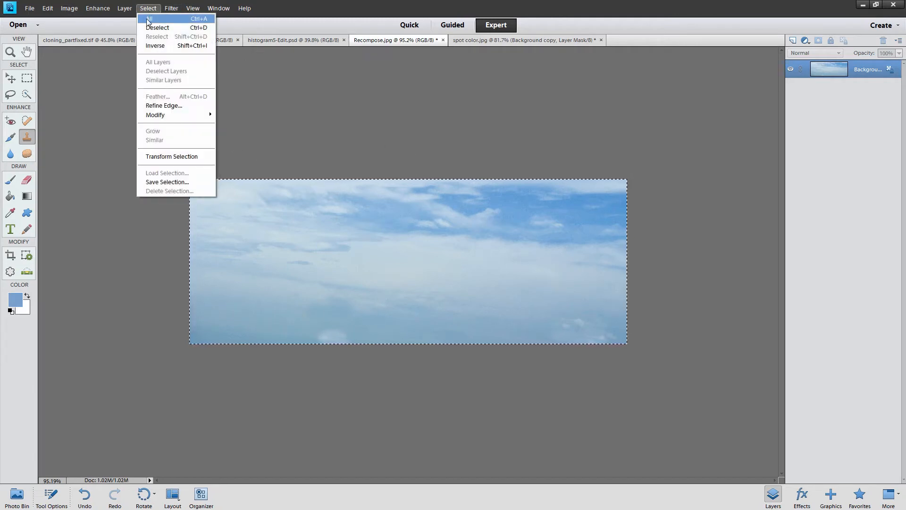
{"action": "left_click", "coordinate": [149, 19]}
{"action": "left_click", "coordinate": [47, 8]}
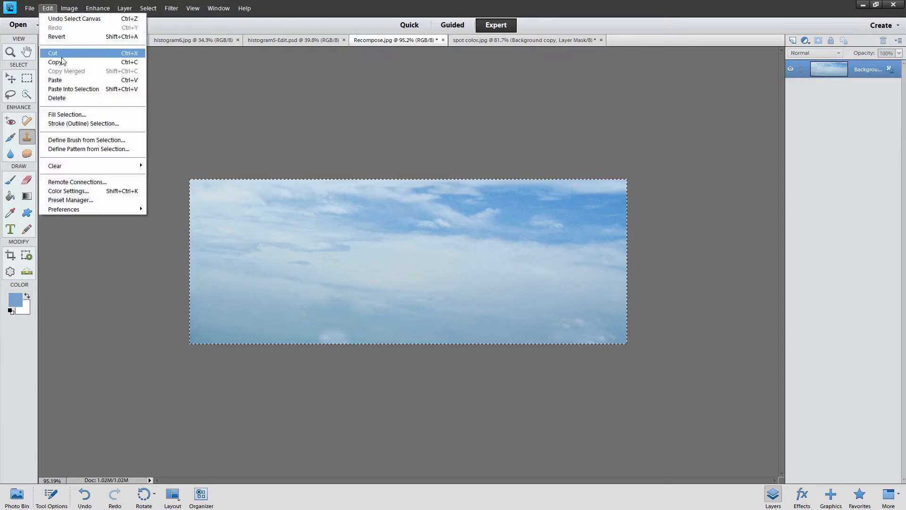
{"action": "left_click", "coordinate": [59, 61]}
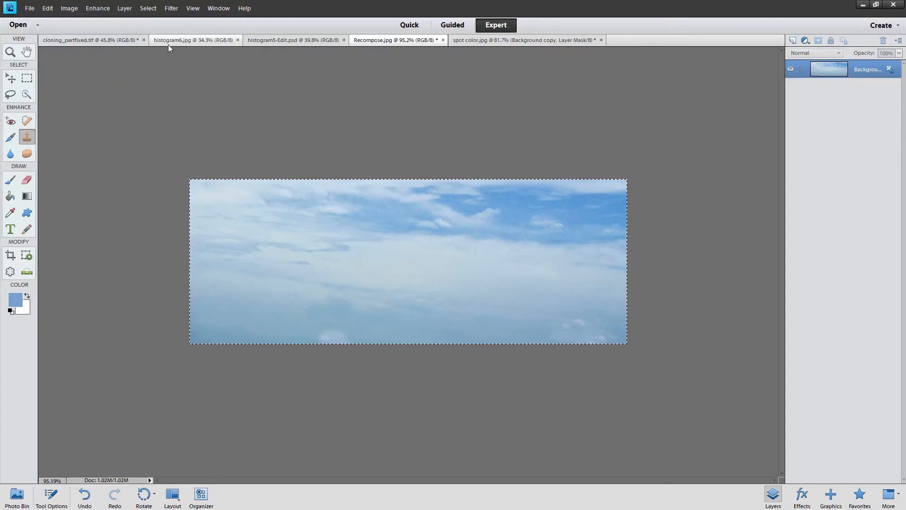
{"action": "left_click", "coordinate": [123, 41]}
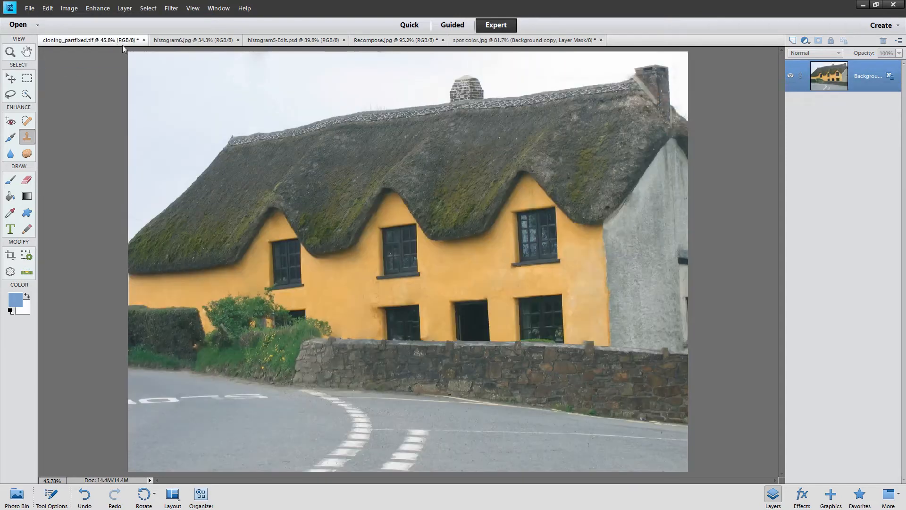
{"action": "left_click", "coordinate": [48, 8]}
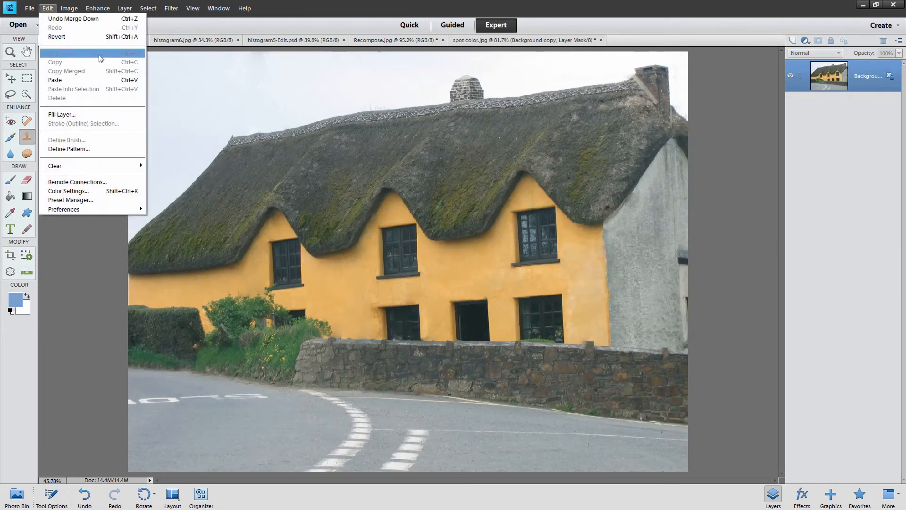
{"action": "left_click", "coordinate": [92, 80]}
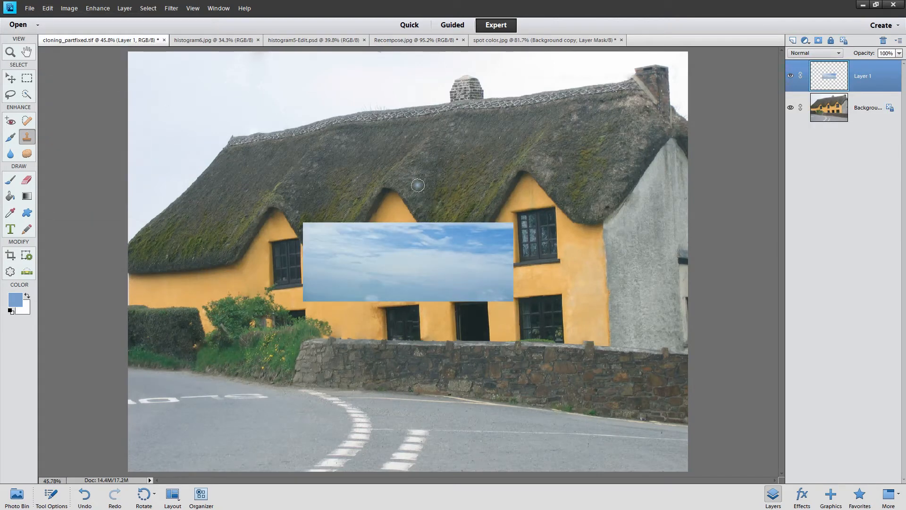
Enlarge the pasted sky layer and position it to cover the full width of the photo's upper half
{"action": "left_click", "coordinate": [10, 79]}
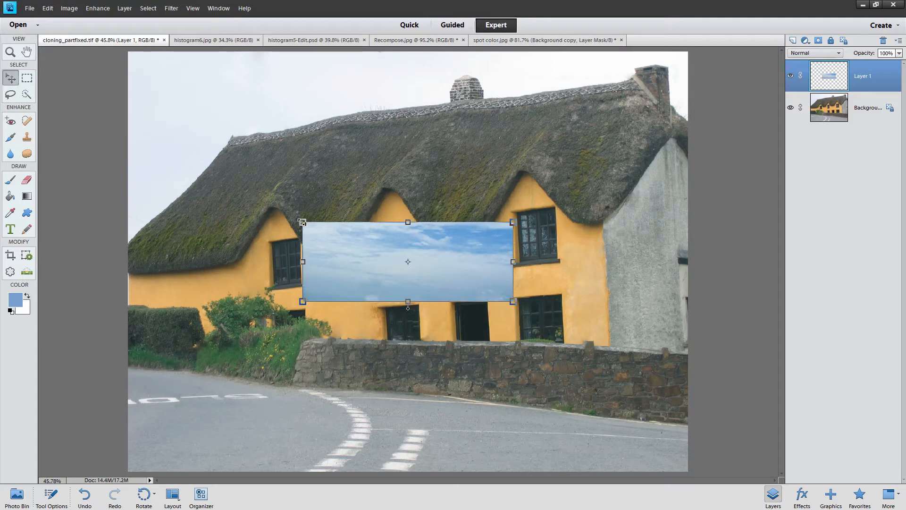
{"action": "left_click_drag", "start_coordinate": [302, 221], "coordinate": [76, 86]}
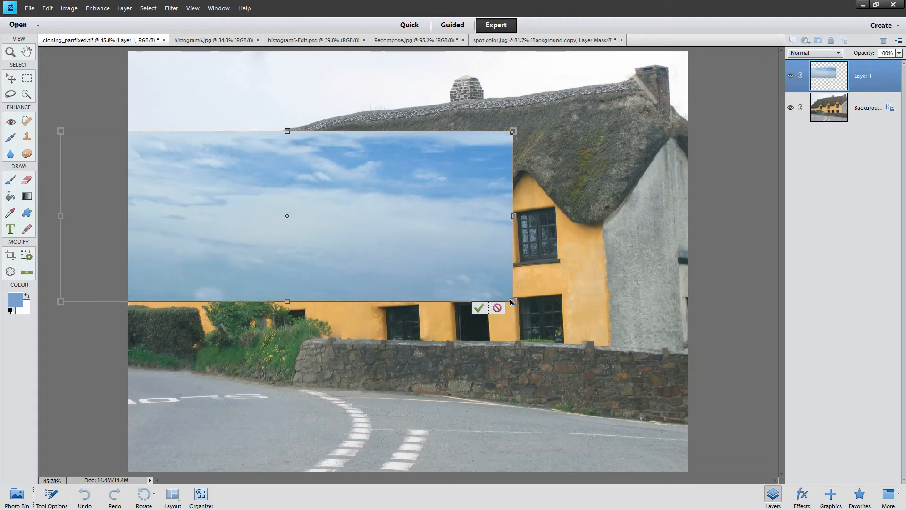
{"action": "left_click_drag", "start_coordinate": [511, 302], "coordinate": [644, 348]}
{"action": "left_click_drag", "start_coordinate": [372, 263], "coordinate": [441, 184]}
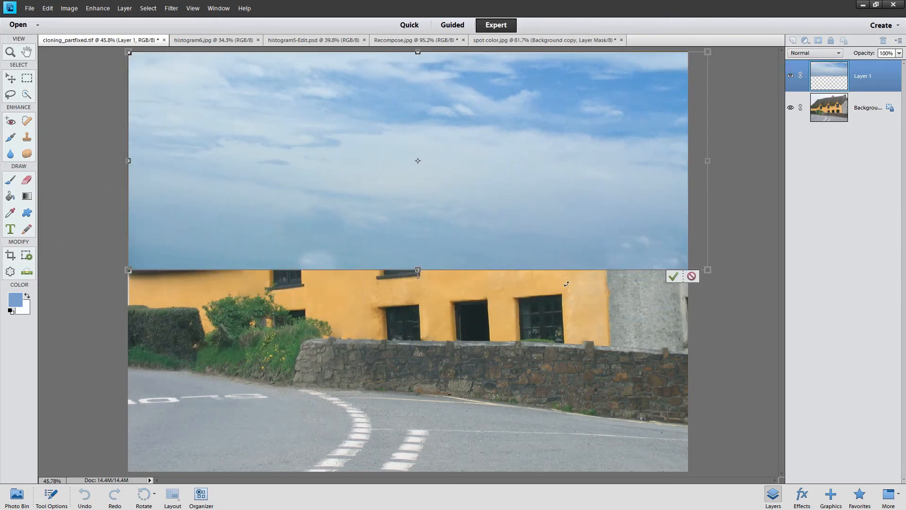
{"action": "left_click", "coordinate": [674, 276]}
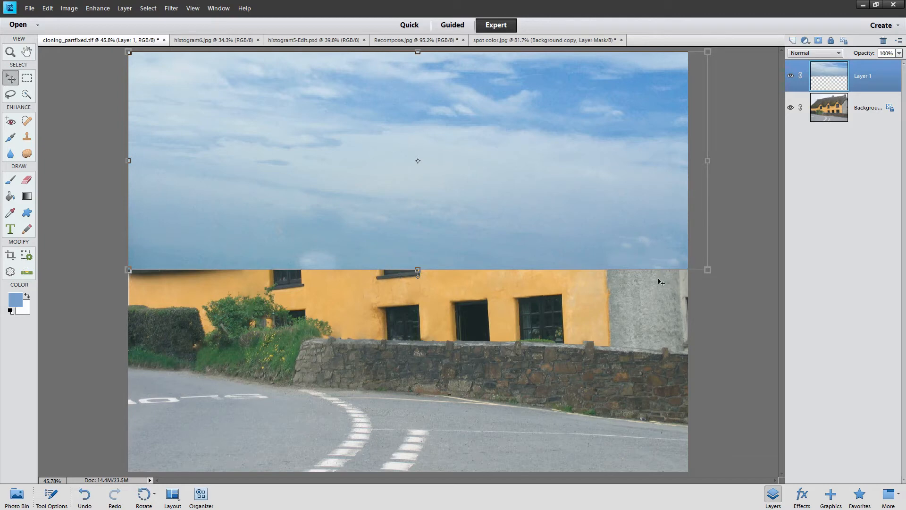
Compare the cottage with the sky layer hidden and shown, and try to move the Background layer above Layer 1
{"action": "left_click", "coordinate": [791, 78]}
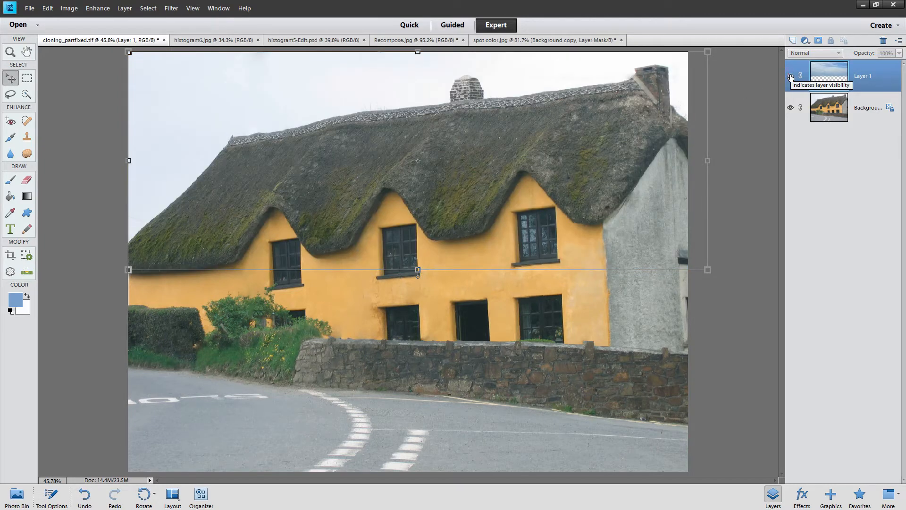
{"action": "left_click", "coordinate": [791, 78]}
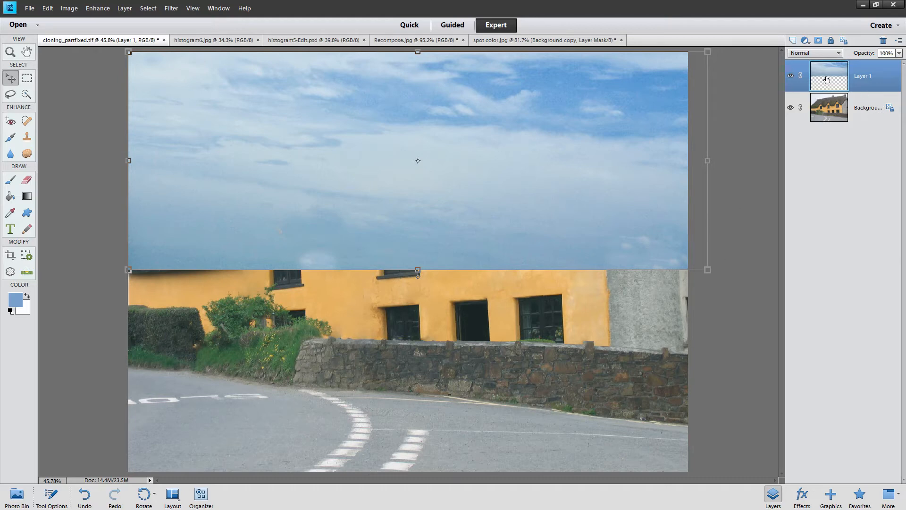
{"action": "left_click", "coordinate": [856, 108]}
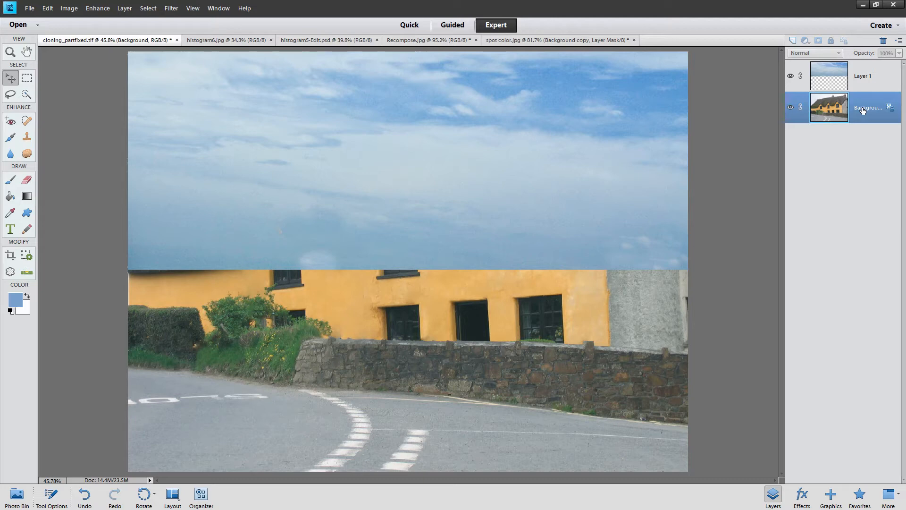
{"action": "left_click_drag", "start_coordinate": [862, 110], "coordinate": [864, 92]}
With Layer 1 hidden, test the Eraser on the Background's thatched roof, undo the strokes and show Layer 1 again
{"action": "left_click", "coordinate": [791, 76]}
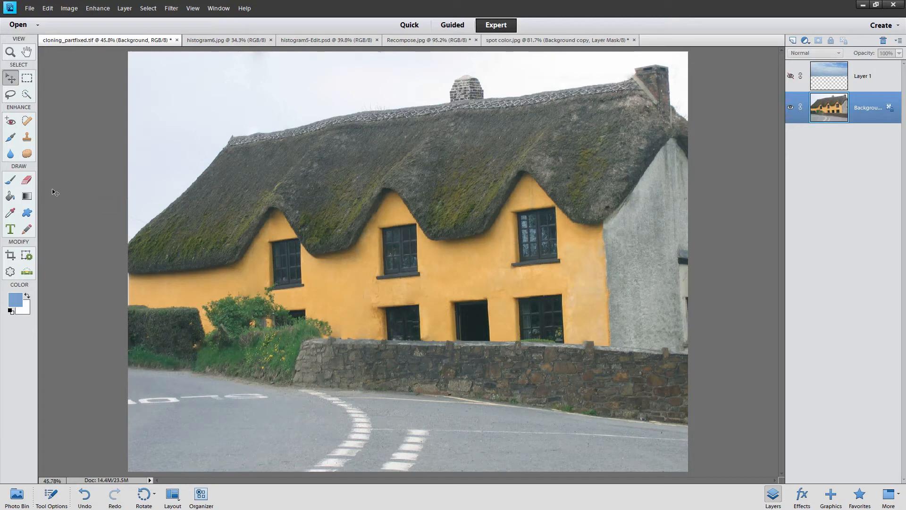
{"action": "left_click", "coordinate": [28, 184]}
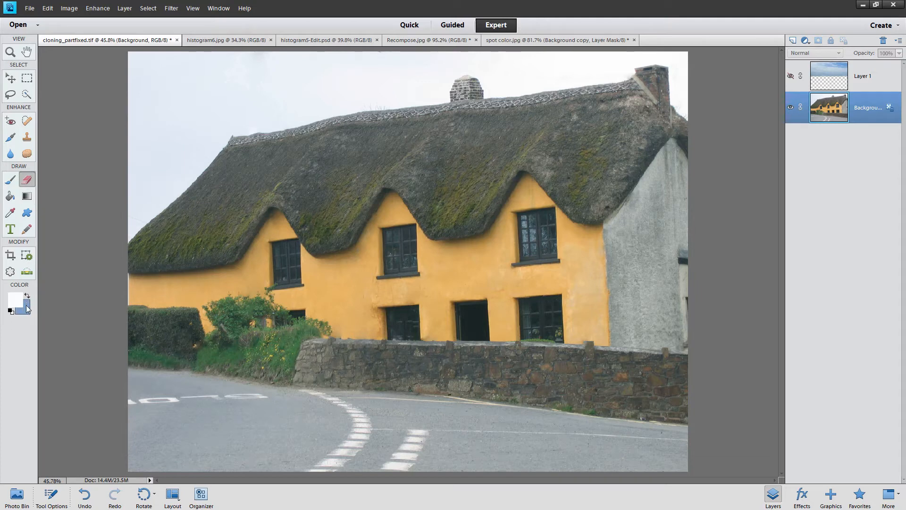
{"action": "mouse_move", "coordinate": [206, 259]}
{"action": "left_mouse_down"}
{"action": "mouse_move", "coordinate": [230, 243]}
{"action": "mouse_move", "coordinate": [206, 253]}
{"action": "mouse_move", "coordinate": [224, 244]}
{"action": "mouse_move", "coordinate": [212, 267]}
{"action": "mouse_move", "coordinate": [212, 253]}
{"action": "mouse_move", "coordinate": [202, 255]}
{"action": "mouse_move", "coordinate": [210, 233]}
{"action": "left_mouse_up"}
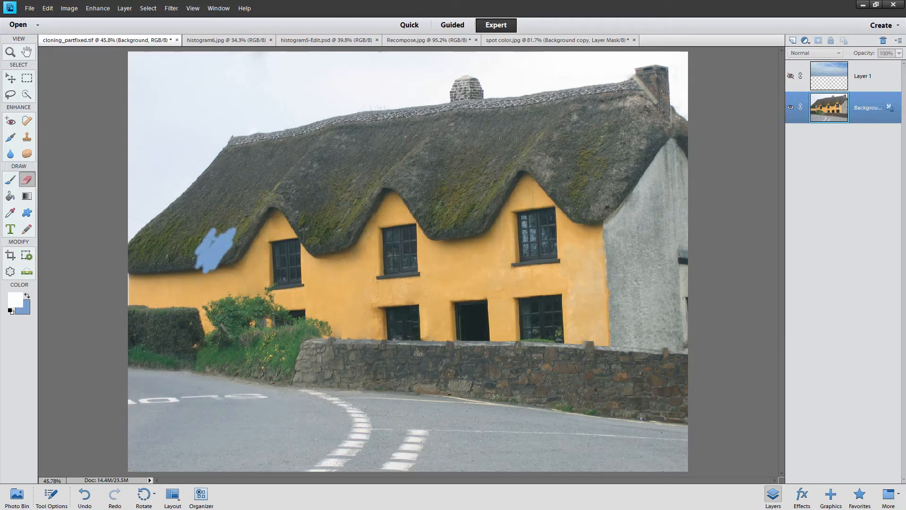
{"action": "key", "text": "ctrl+z"}
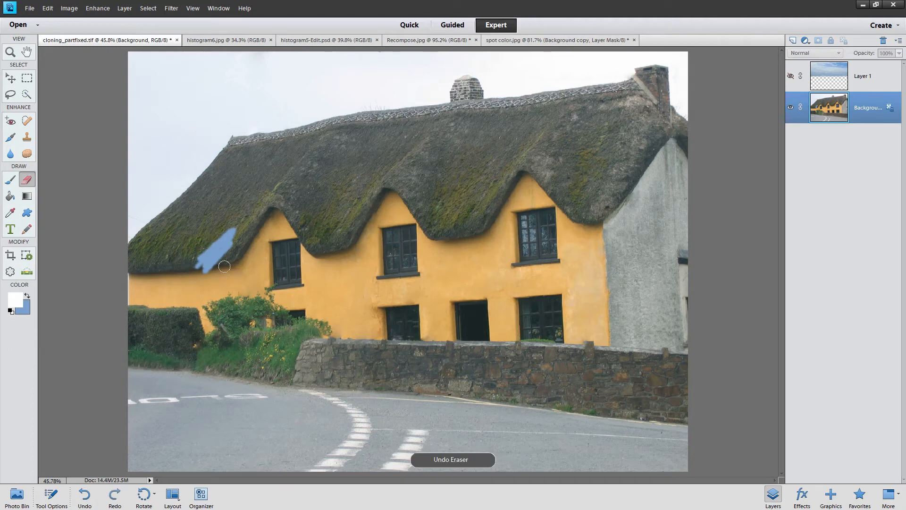
{"action": "key", "text": "ctrl+z"}
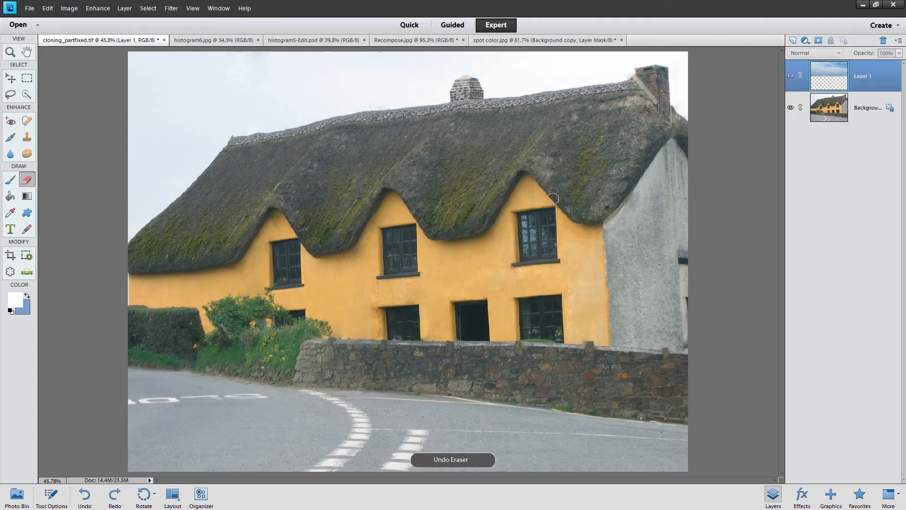
{"action": "left_click", "coordinate": [791, 75]}
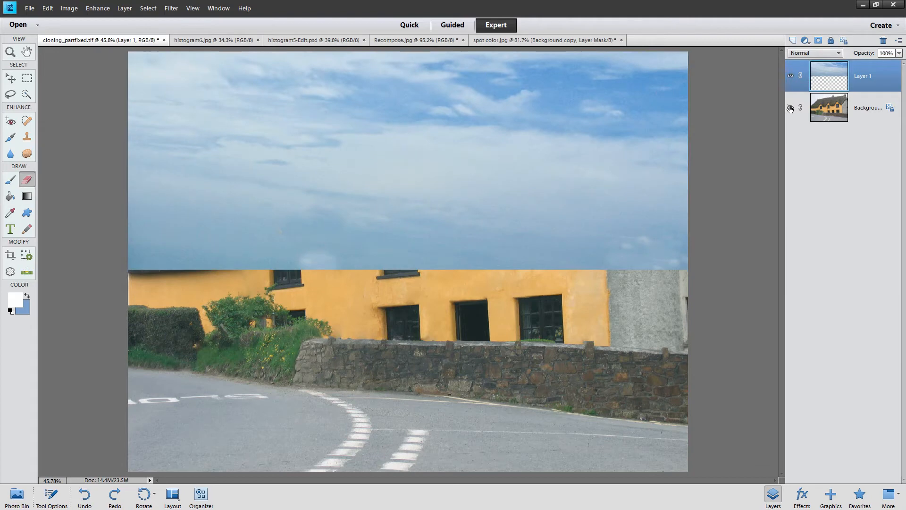
With the Background hidden, test the Eraser on the sky layer's lower edge, undo it and show the Background again
{"action": "left_click", "coordinate": [790, 108]}
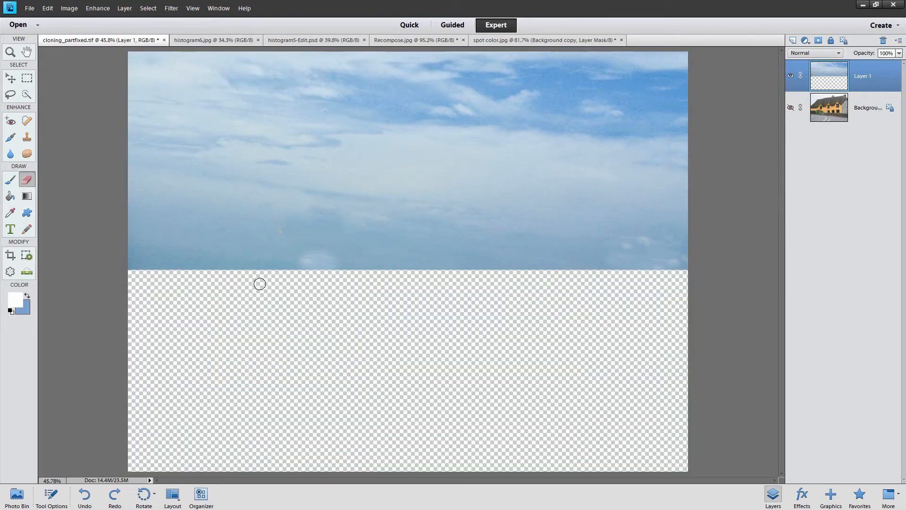
{"action": "mouse_move", "coordinate": [259, 283]}
{"action": "left_mouse_down"}
{"action": "mouse_move", "coordinate": [280, 250]}
{"action": "mouse_move", "coordinate": [281, 274]}
{"action": "mouse_move", "coordinate": [284, 242]}
{"action": "left_mouse_up"}
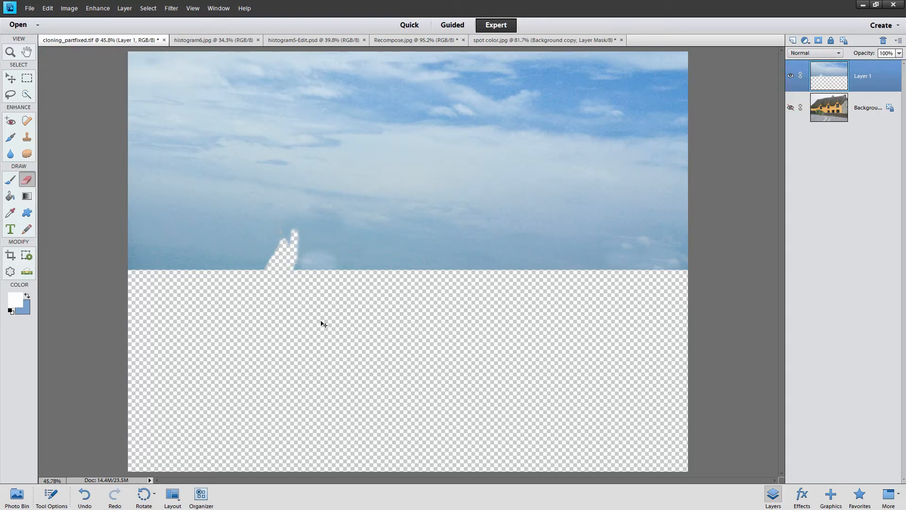
{"action": "key", "text": "ctrl+z"}
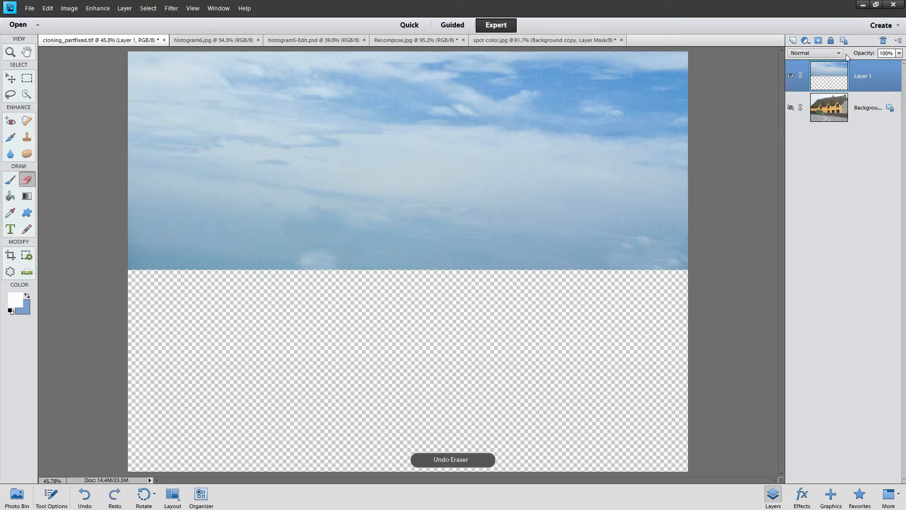
{"action": "left_click", "coordinate": [790, 108]}
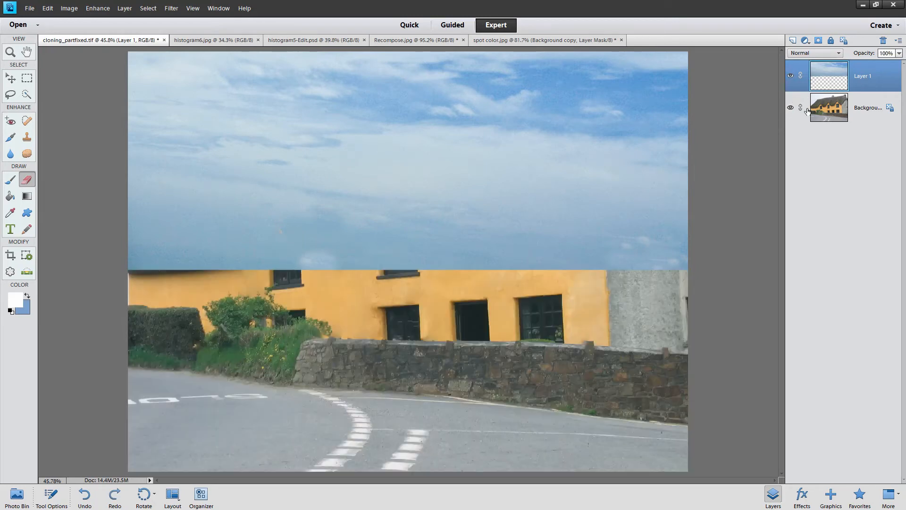
Convert the Background into a regular layer named Layer 0 and move it above the sky layer
{"action": "double_click", "coordinate": [859, 103]}
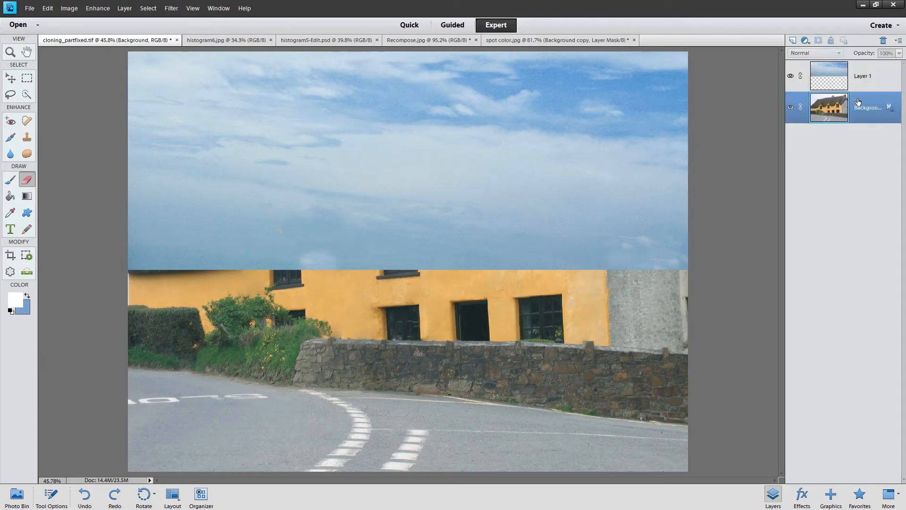
{"action": "left_click", "coordinate": [523, 162]}
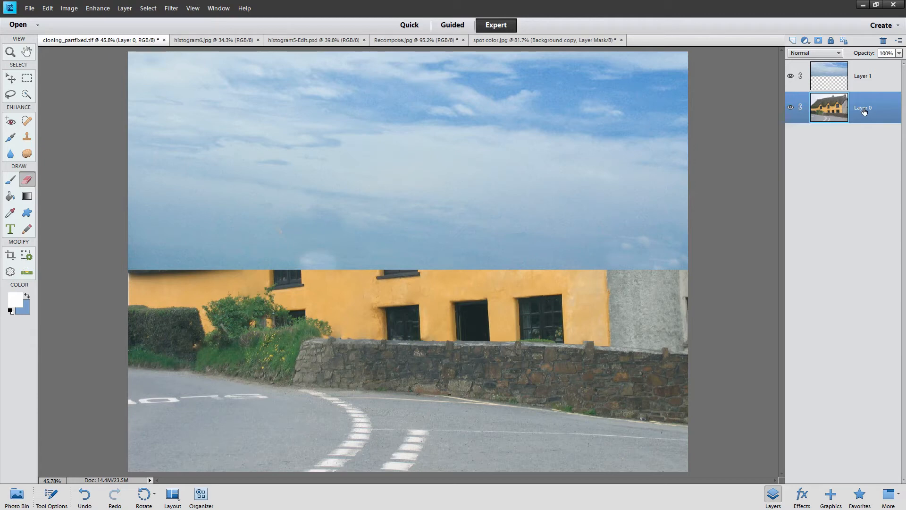
{"action": "left_click_drag", "start_coordinate": [864, 111], "coordinate": [864, 71]}
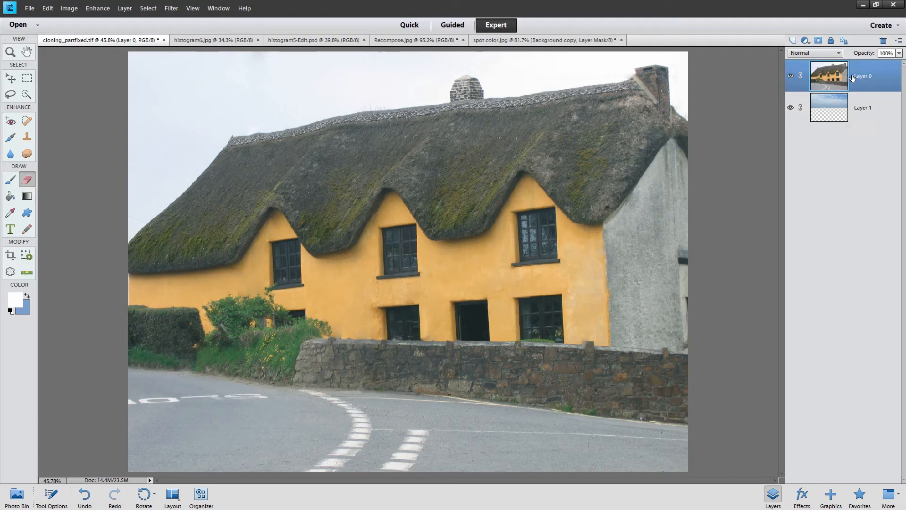
Add a layer mask to Layer 0 and paint it black with an enlarged brush over the sky's upper-left corner
{"action": "left_click", "coordinate": [817, 41]}
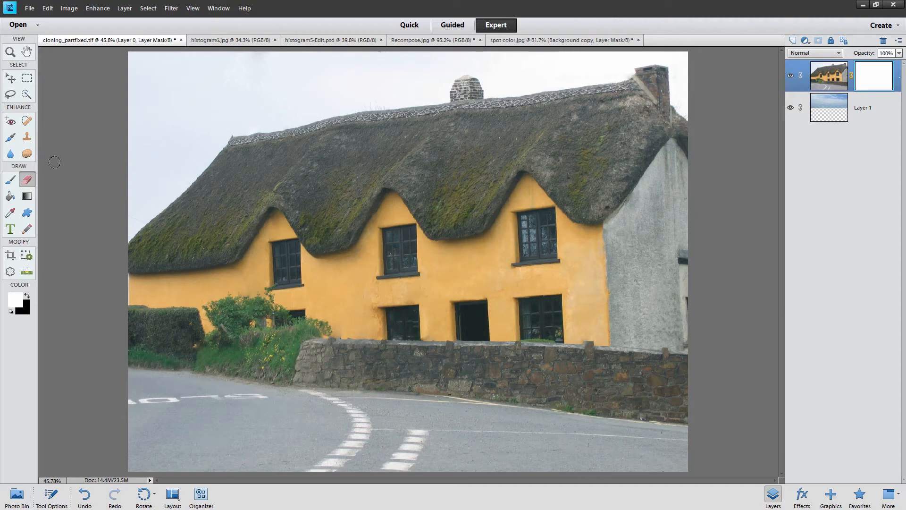
{"action": "left_click", "coordinate": [10, 182]}
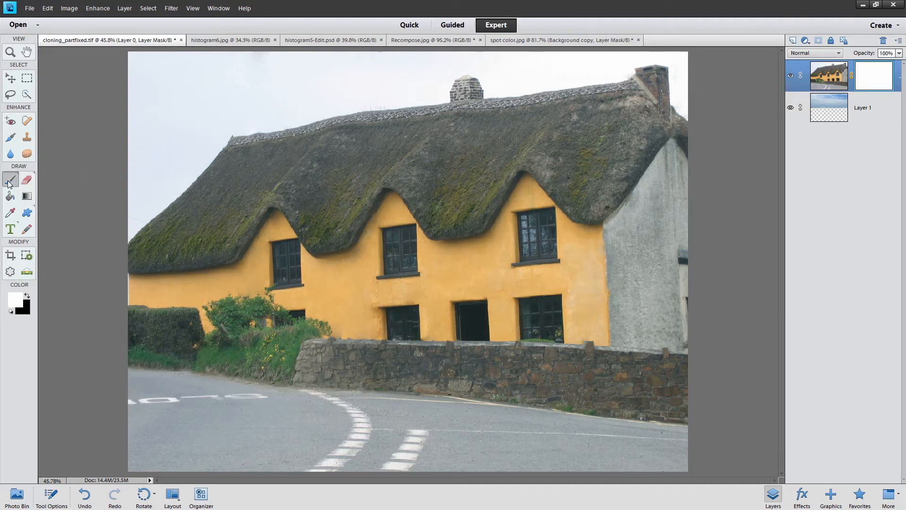
{"action": "left_click", "coordinate": [27, 296]}
{"action": "key", "text": "bracketright"}
{"action": "key", "text": "bracketright"}
{"action": "key", "text": "bracketright"}
{"action": "key", "text": "bracketright"}
{"action": "key", "text": "bracketright"}
{"action": "key", "text": "bracketright"}
{"action": "key", "text": "bracketright"}
{"action": "key", "text": "bracketright"}
{"action": "key", "text": "bracketright"}
{"action": "mouse_move", "coordinate": [128, 98]}
{"action": "left_mouse_down"}
{"action": "mouse_move", "coordinate": [140, 51]}
{"action": "mouse_move", "coordinate": [150, 70]}
{"action": "mouse_move", "coordinate": [187, 75]}
{"action": "mouse_move", "coordinate": [147, 90]}
{"action": "mouse_move", "coordinate": [192, 65]}
{"action": "mouse_move", "coordinate": [163, 77]}
{"action": "mouse_move", "coordinate": [162, 63]}
{"action": "mouse_move", "coordinate": [152, 74]}
{"action": "mouse_move", "coordinate": [174, 83]}
{"action": "mouse_move", "coordinate": [143, 115]}
{"action": "left_mouse_up"}
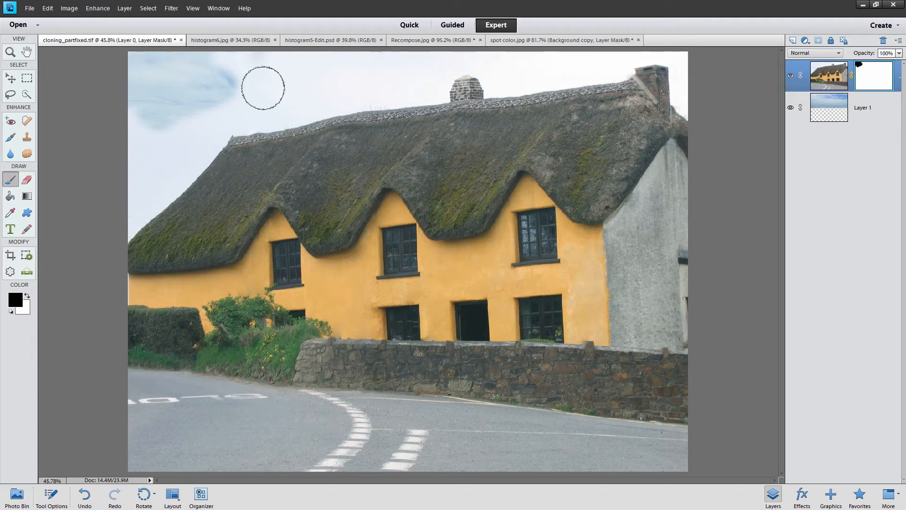
Select the whole pale sky above the roof on Layer 0's image, not its mask, using the Quick Selection tool
{"action": "left_click", "coordinate": [27, 94]}
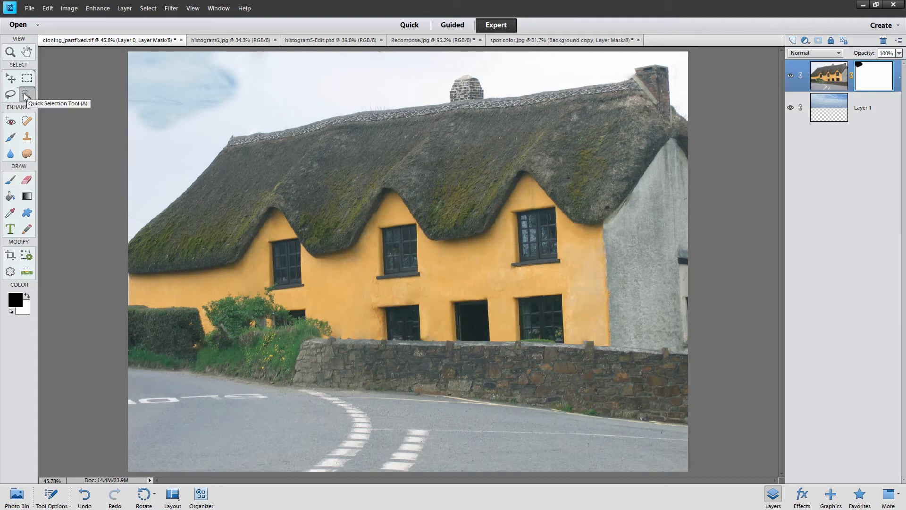
{"action": "left_click", "coordinate": [52, 495]}
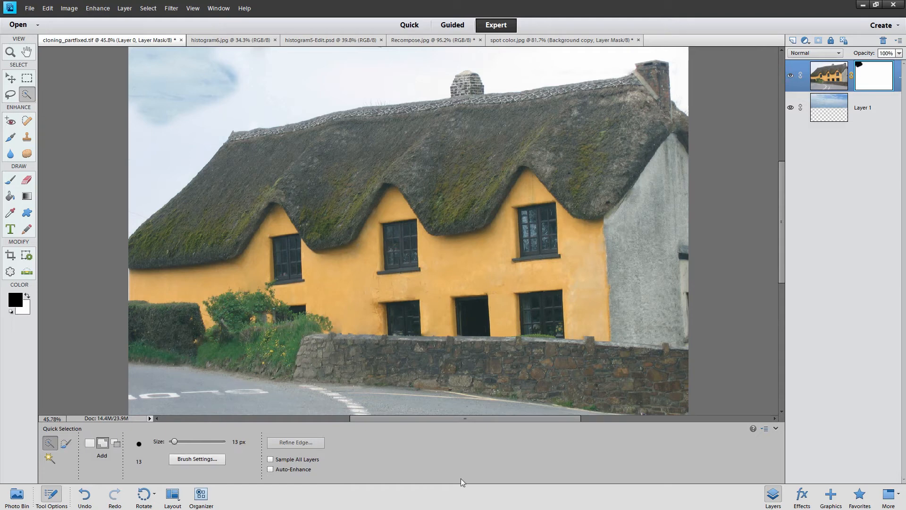
{"action": "left_click", "coordinate": [777, 429]}
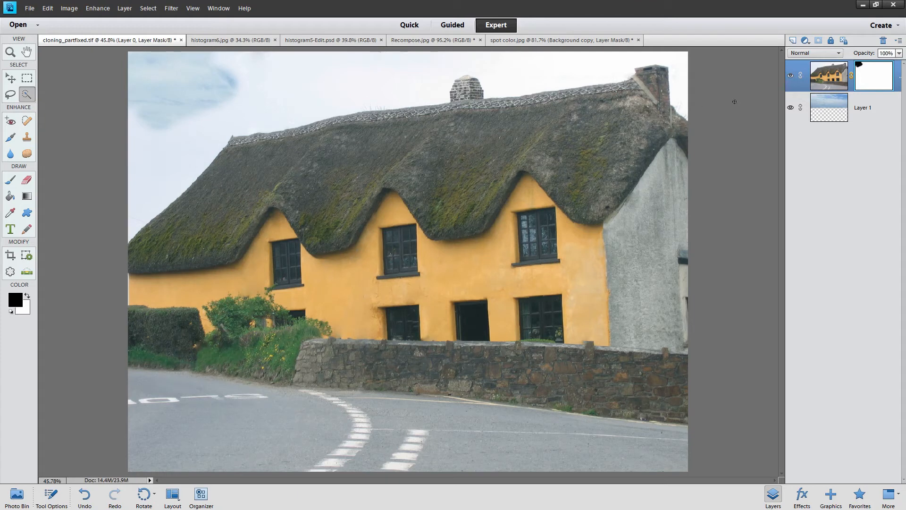
{"action": "left_click", "coordinate": [826, 70]}
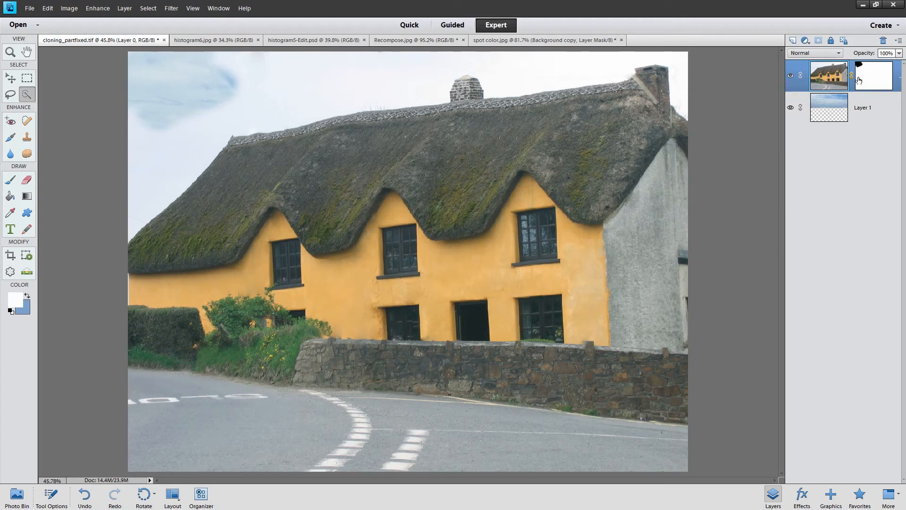
{"action": "left_click", "coordinate": [665, 56]}
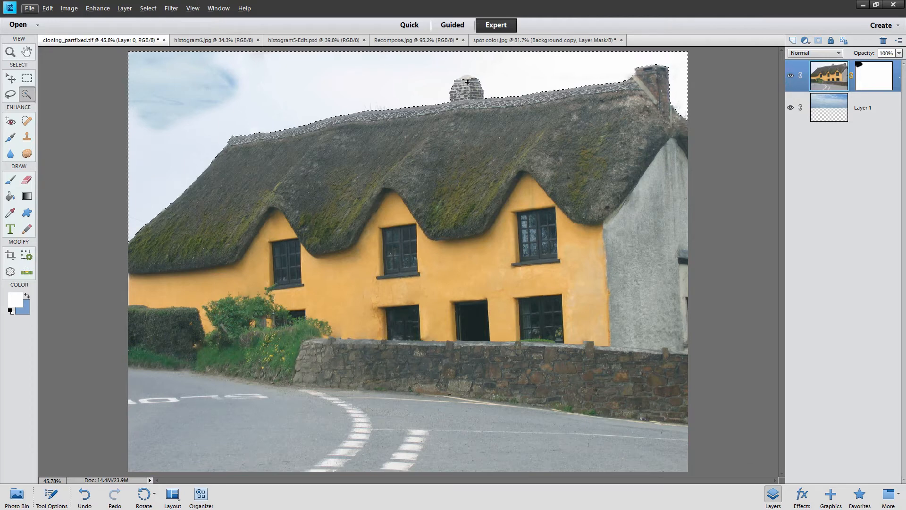
{"action": "key", "text": "alt"}
Within the sky selection, paint Layer 0's mask black left of the middle chimney and bucket-fill the remaining sky black
{"action": "left_click", "coordinate": [10, 180]}
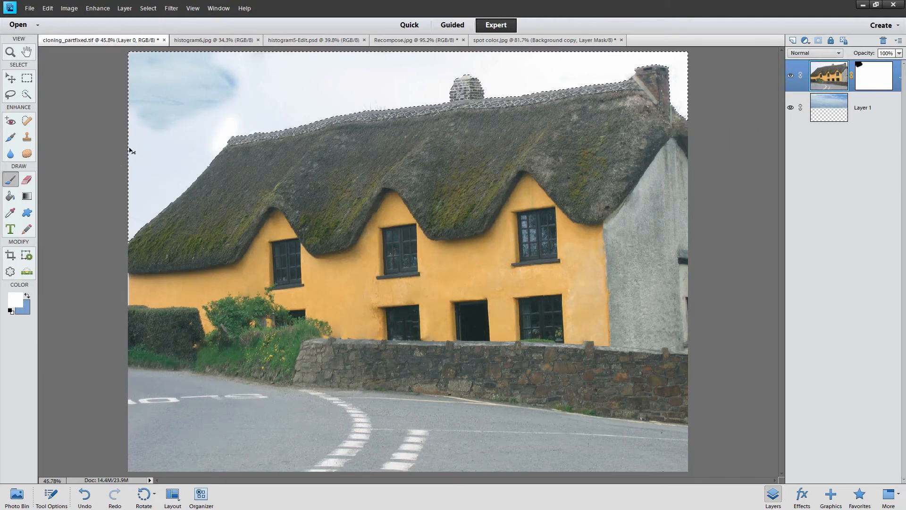
{"action": "key", "text": "ctrl+z"}
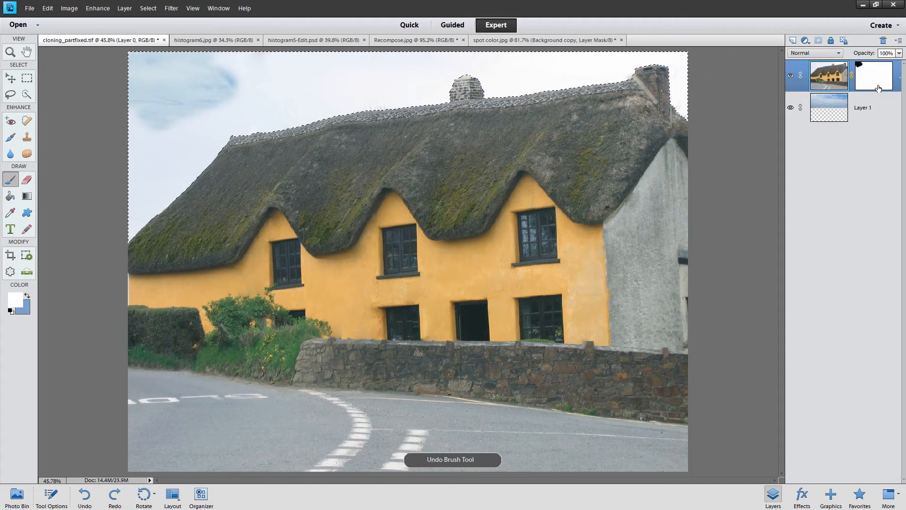
{"action": "left_click", "coordinate": [868, 80]}
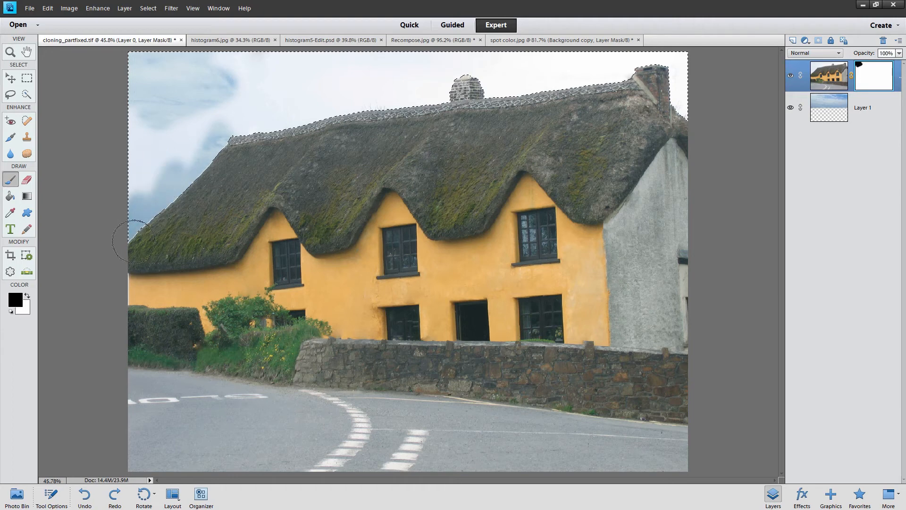
{"action": "mouse_move", "coordinate": [240, 149]}
{"action": "left_mouse_down"}
{"action": "mouse_move", "coordinate": [263, 125]}
{"action": "mouse_move", "coordinate": [269, 137]}
{"action": "mouse_move", "coordinate": [299, 123]}
{"action": "mouse_move", "coordinate": [320, 128]}
{"action": "mouse_move", "coordinate": [352, 97]}
{"action": "left_mouse_up"}
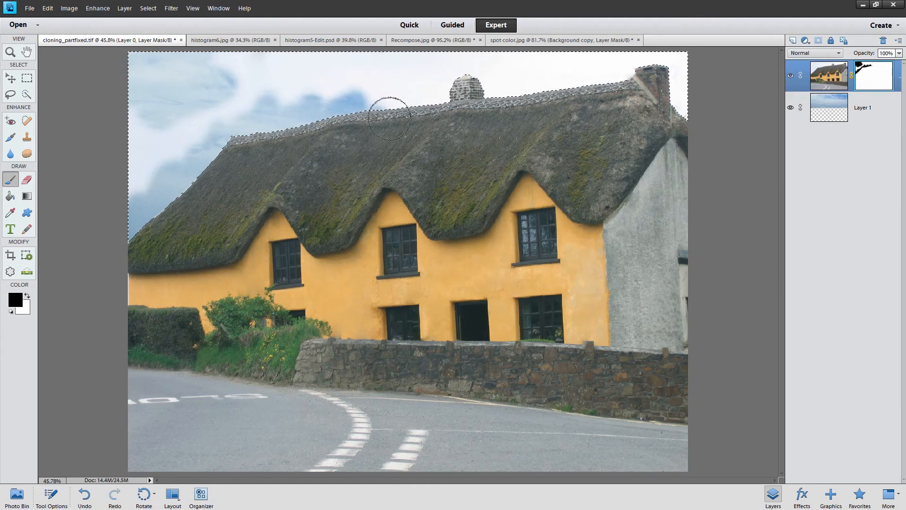
{"action": "mouse_move", "coordinate": [208, 158]}
{"action": "left_mouse_down"}
{"action": "mouse_move", "coordinate": [214, 139]}
{"action": "mouse_move", "coordinate": [182, 197]}
{"action": "mouse_move", "coordinate": [157, 176]}
{"action": "mouse_move", "coordinate": [169, 109]}
{"action": "mouse_move", "coordinate": [151, 124]}
{"action": "mouse_move", "coordinate": [133, 211]}
{"action": "mouse_move", "coordinate": [145, 151]}
{"action": "mouse_move", "coordinate": [194, 121]}
{"action": "mouse_move", "coordinate": [199, 153]}
{"action": "mouse_move", "coordinate": [223, 96]}
{"action": "mouse_move", "coordinate": [204, 59]}
{"action": "mouse_move", "coordinate": [240, 117]}
{"action": "mouse_move", "coordinate": [271, 47]}
{"action": "mouse_move", "coordinate": [304, 121]}
{"action": "mouse_move", "coordinate": [320, 46]}
{"action": "mouse_move", "coordinate": [342, 55]}
{"action": "left_mouse_up"}
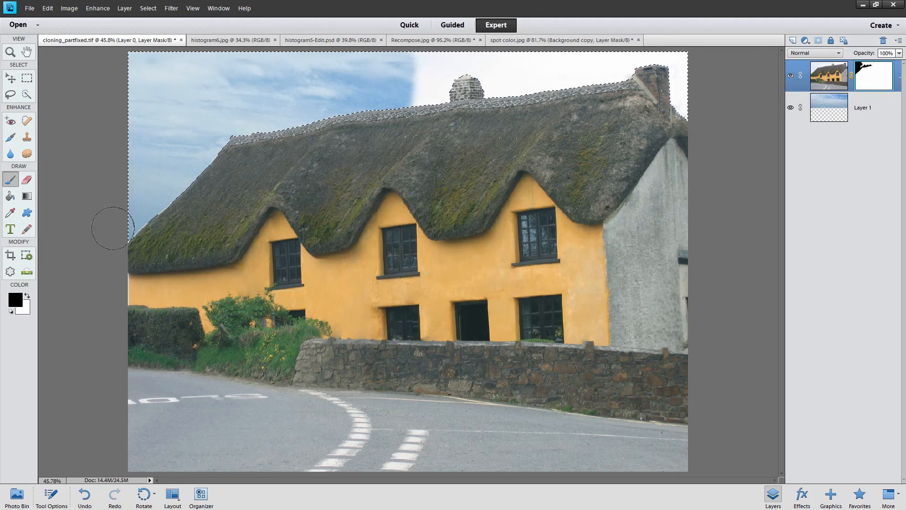
{"action": "left_click", "coordinate": [9, 196]}
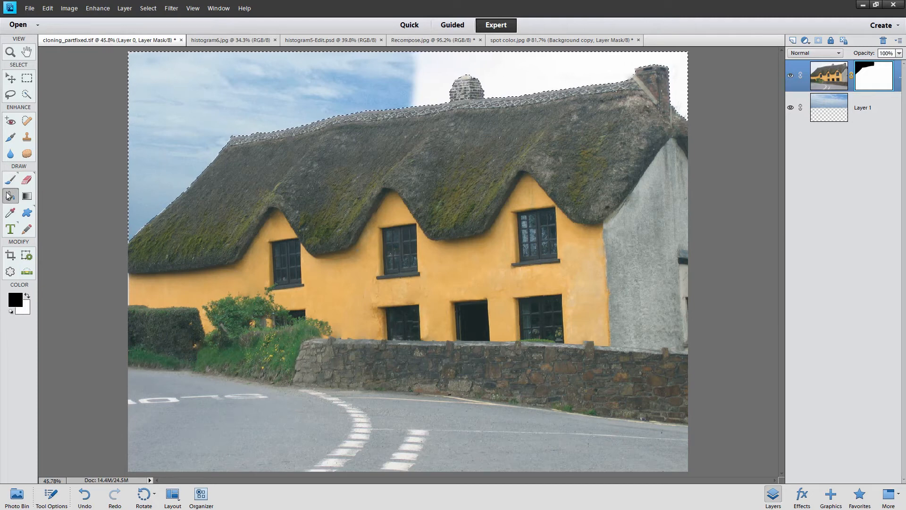
{"action": "left_click", "coordinate": [527, 64]}
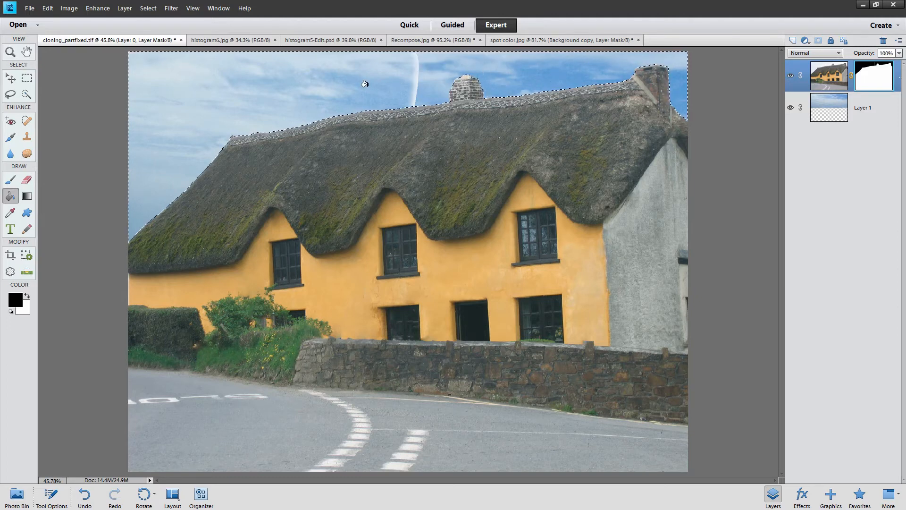
Brush black over the leftover pale streak in the sky on Layer 0's mask and clear the selection
{"action": "left_click", "coordinate": [10, 179]}
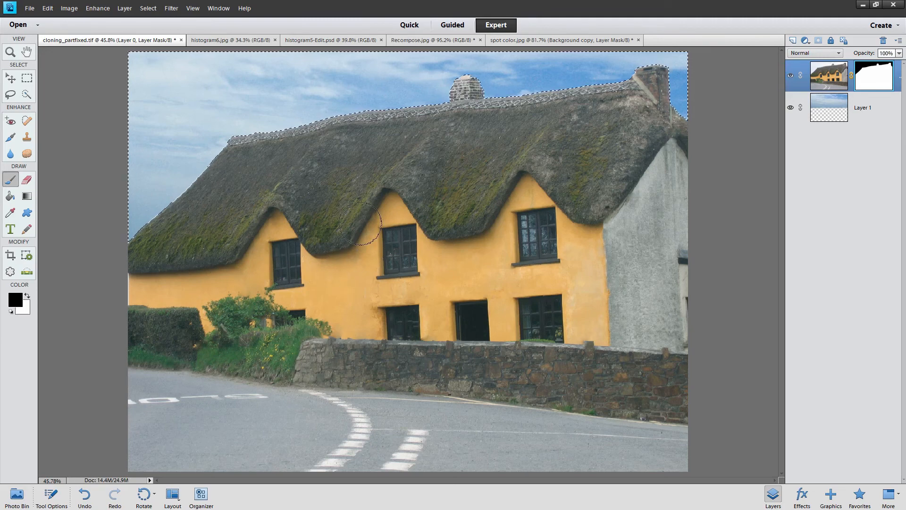
{"action": "key", "text": "ctrl+d"}
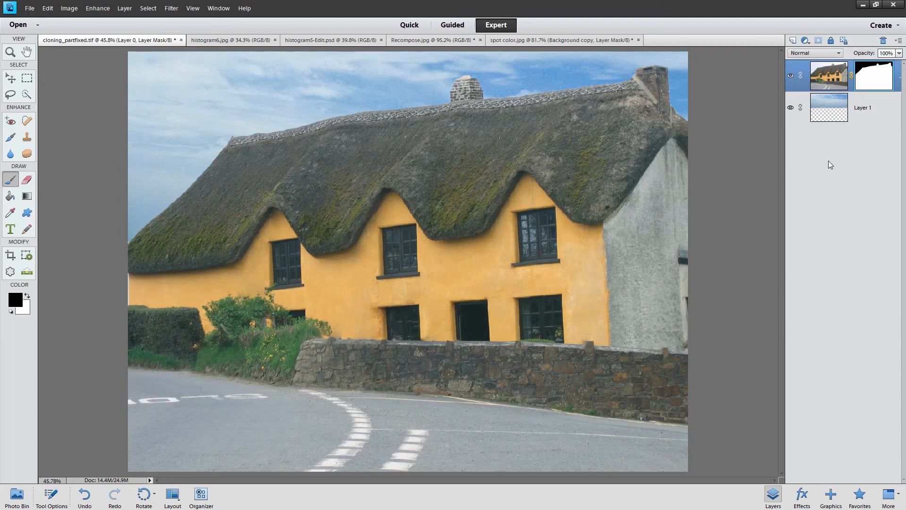
Add a new layer at the bottom of the layer stack and fill it with white
{"action": "left_click", "coordinate": [792, 42]}
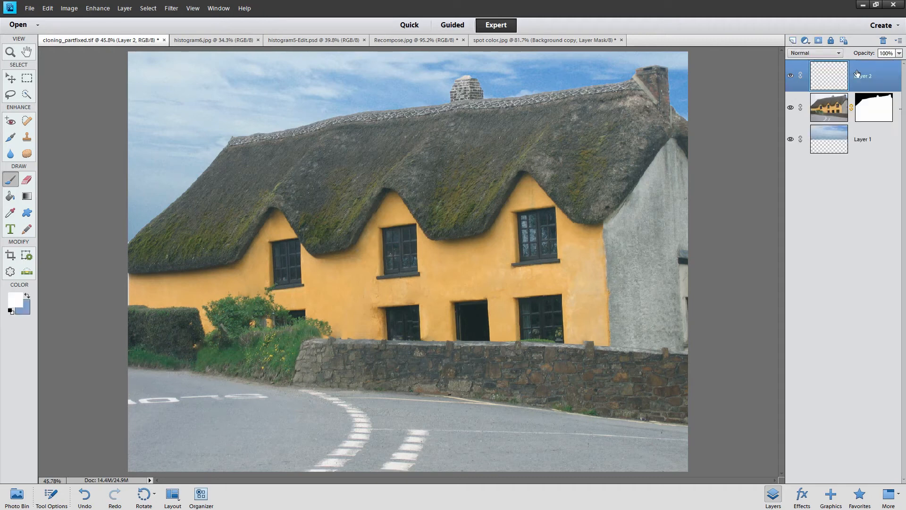
{"action": "left_click_drag", "start_coordinate": [867, 108], "coordinate": [851, 77]}
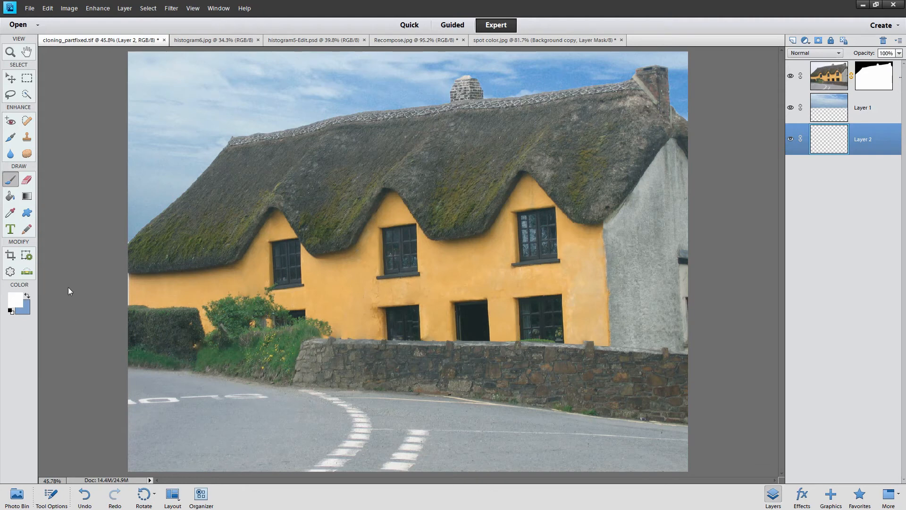
{"action": "left_click", "coordinate": [9, 194]}
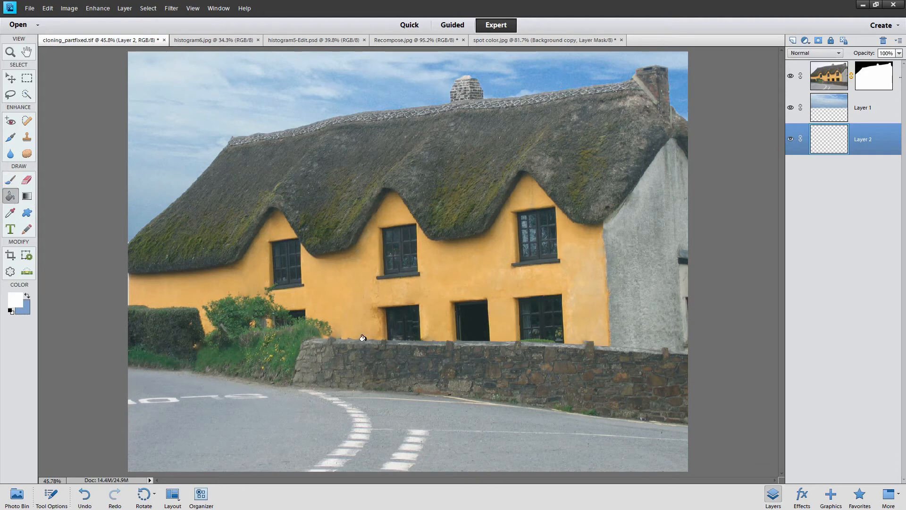
{"action": "left_click", "coordinate": [441, 304]}
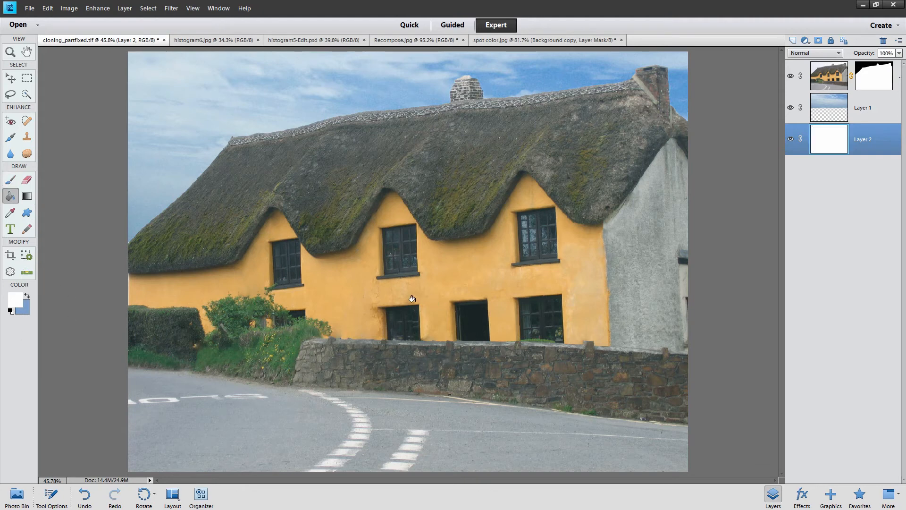
Lower the opacity of the sky layer, Layer 1, to 44%
{"action": "left_click", "coordinate": [834, 104]}
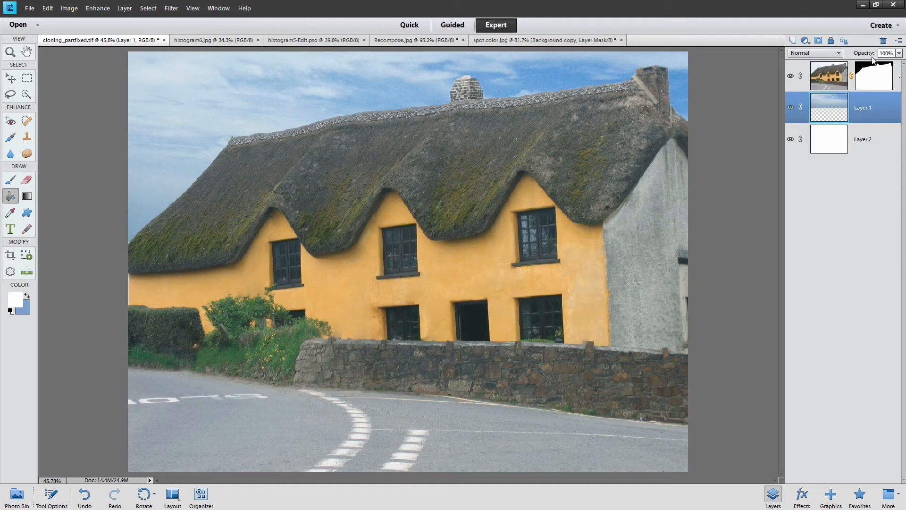
{"action": "left_click_drag", "start_coordinate": [872, 53], "coordinate": [851, 53]}
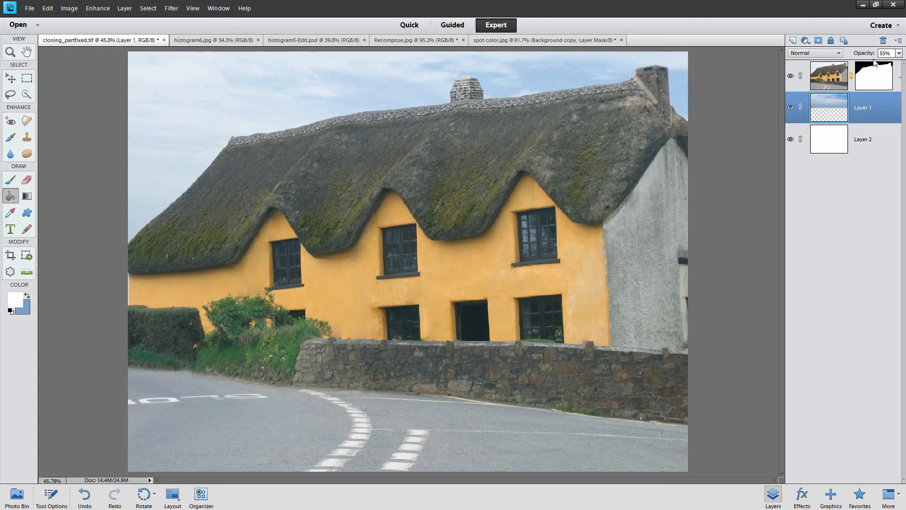
{"action": "left_click_drag", "start_coordinate": [869, 53], "coordinate": [867, 54]}
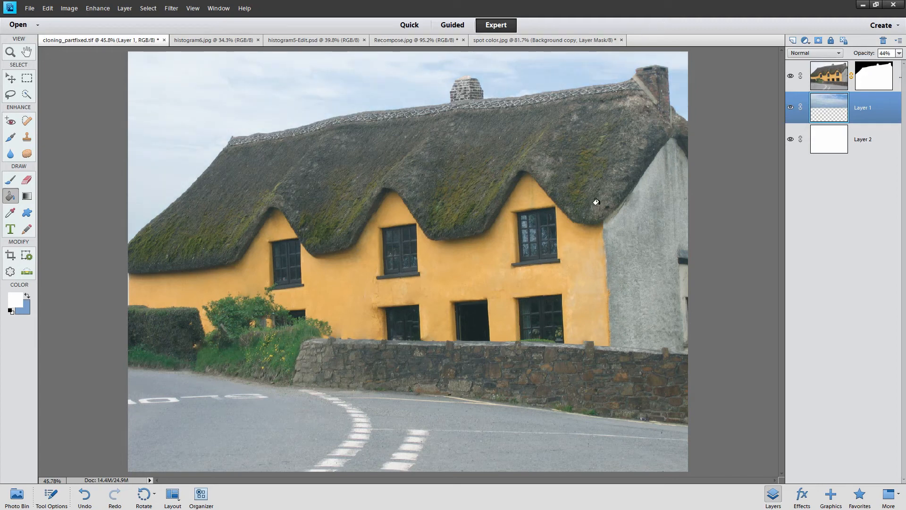
Compare the cottage image with the sky and white layers hidden and Layer 0's mask disabled, restoring everything at the end
{"action": "left_click", "coordinate": [790, 107]}
{"action": "key", "text": "ctrl+z"}
{"action": "left_click", "coordinate": [791, 140]}
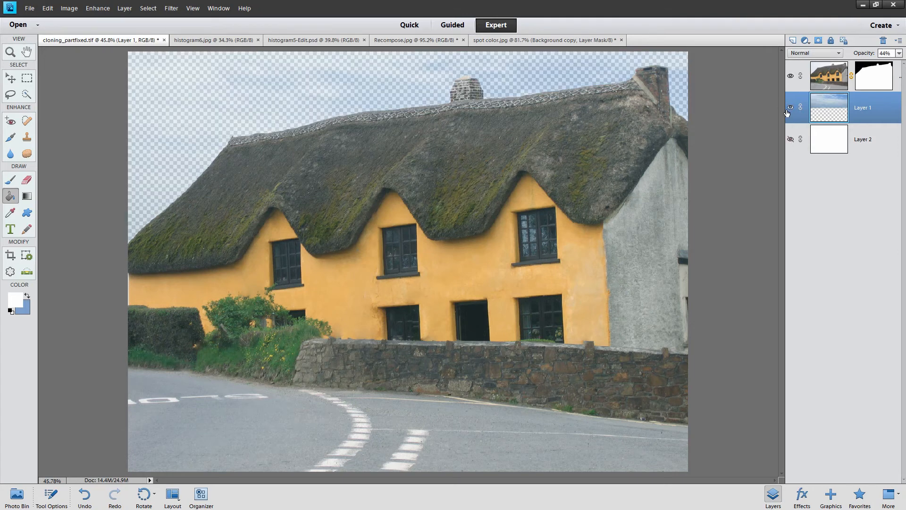
{"action": "left_click", "coordinate": [790, 108]}
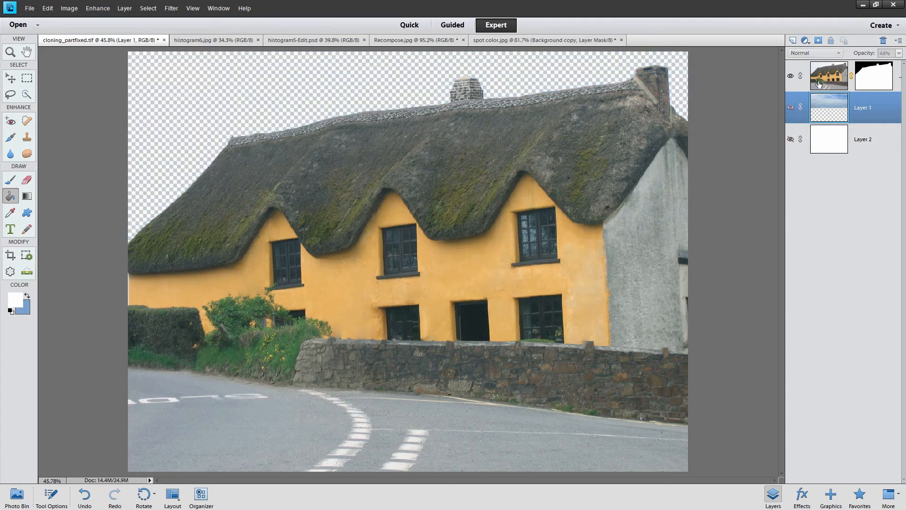
{"action": "left_click", "coordinate": [866, 73], "text": "shift"}
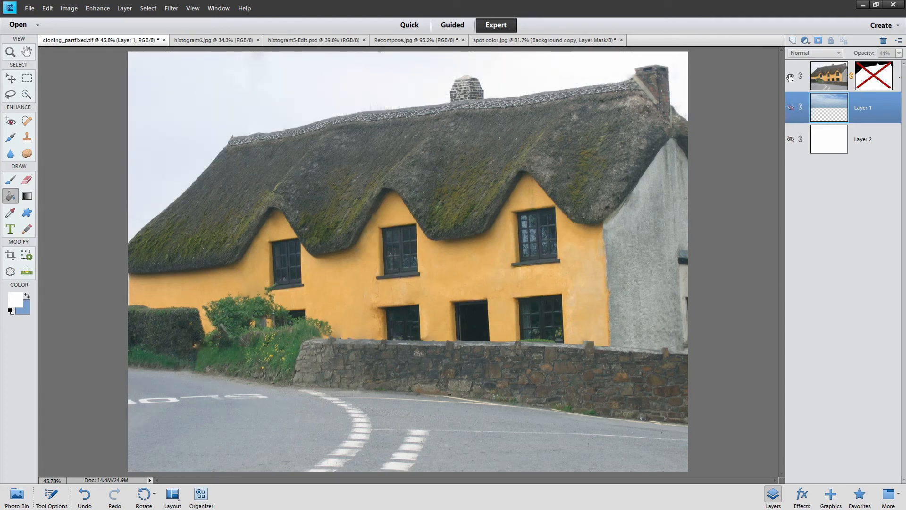
{"action": "left_click", "coordinate": [865, 90], "text": "shift"}
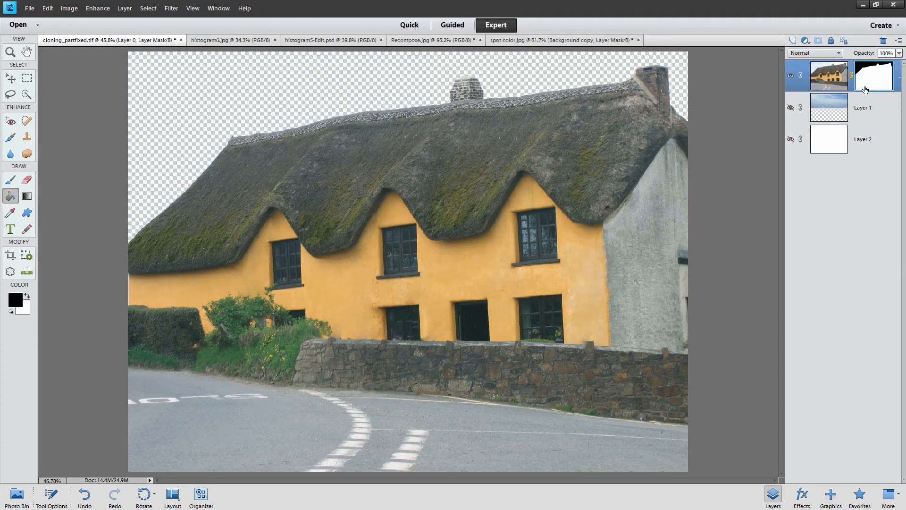
{"action": "left_click", "coordinate": [790, 138]}
{"action": "left_click", "coordinate": [790, 107]}
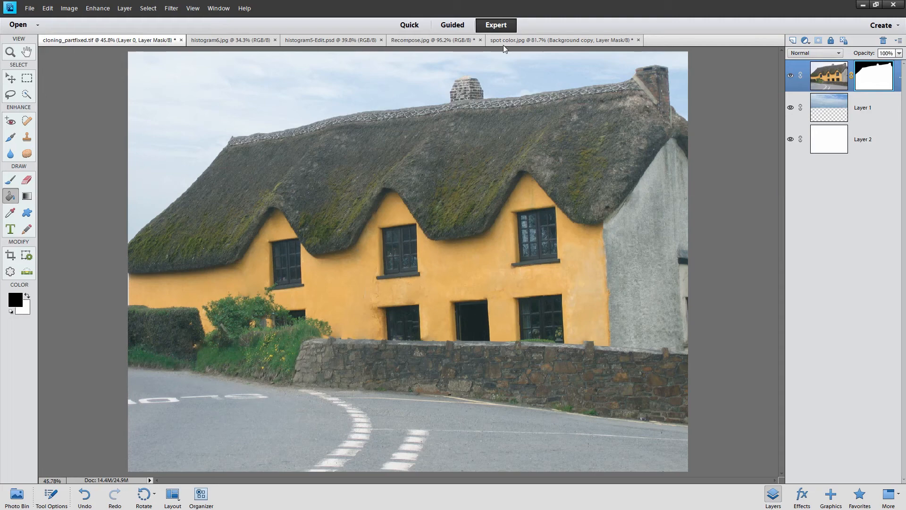
Copy the entire seagull photo from histogram5-Edit.psd and paste it as a new layer into histogram6.jpg
{"action": "left_click", "coordinate": [230, 43]}
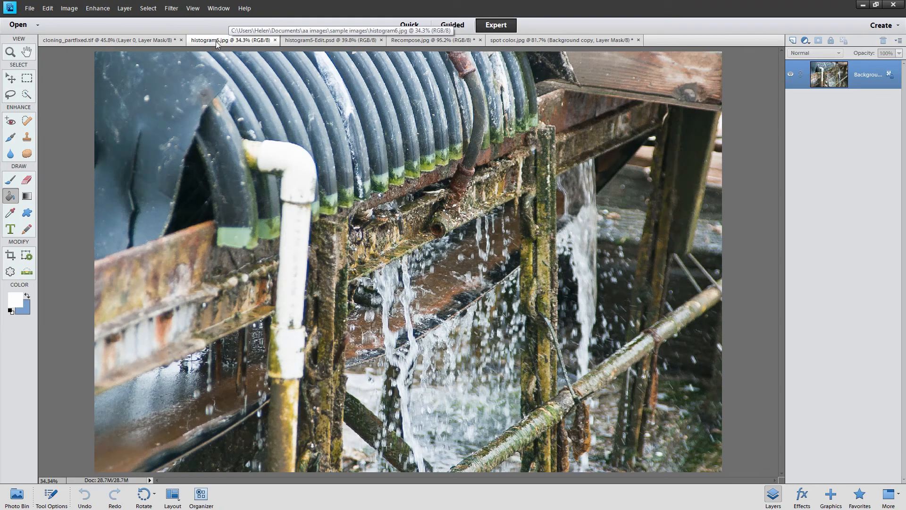
{"action": "left_click", "coordinate": [303, 41]}
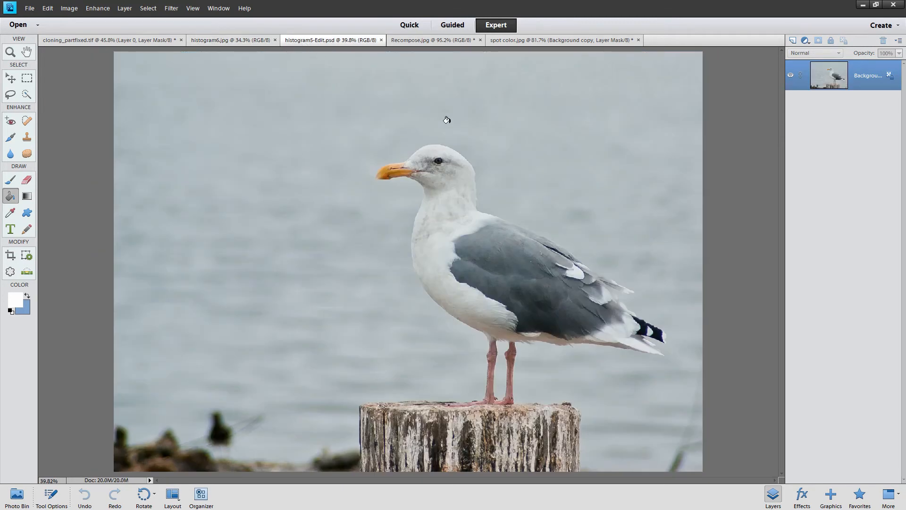
{"action": "left_click", "coordinate": [151, 10]}
{"action": "left_click", "coordinate": [151, 18]}
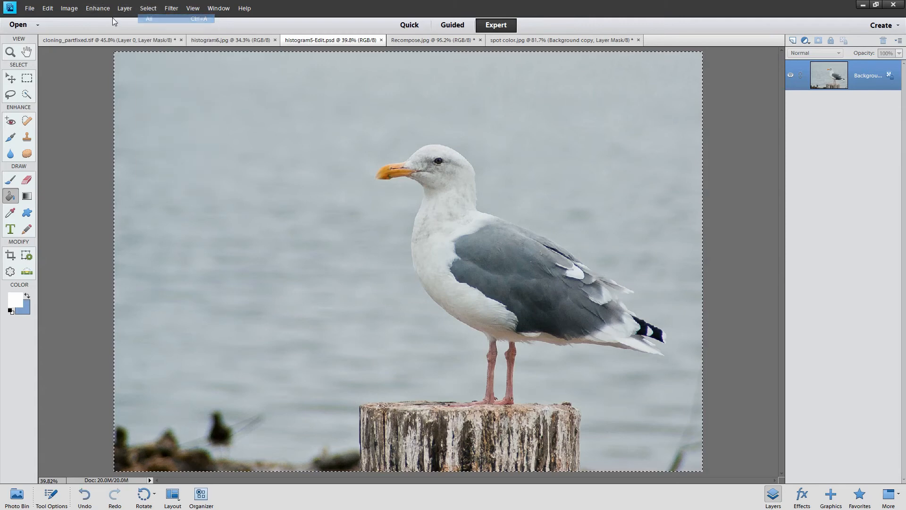
{"action": "left_click", "coordinate": [48, 8]}
{"action": "left_click", "coordinate": [66, 59]}
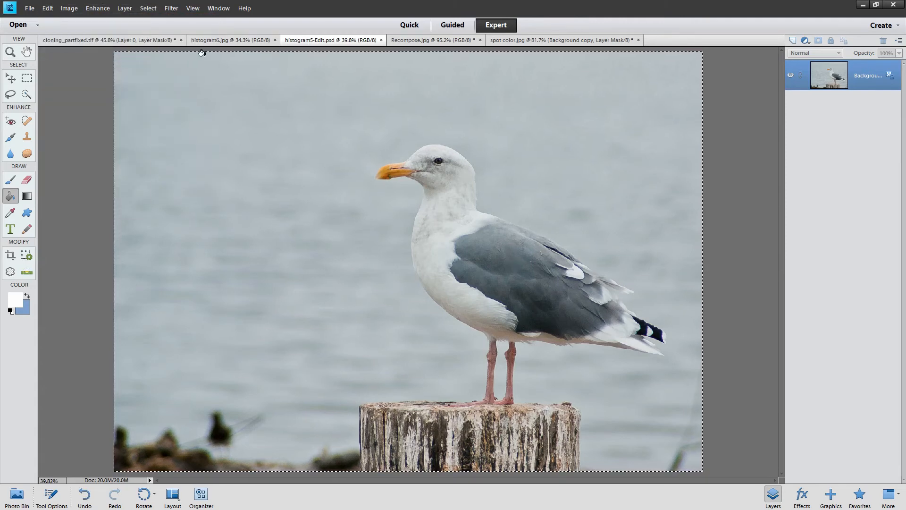
{"action": "left_click", "coordinate": [211, 41]}
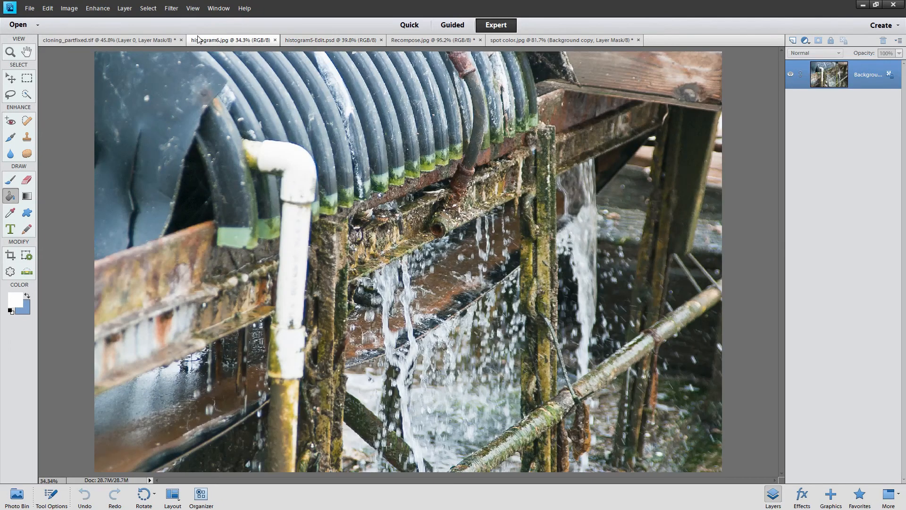
{"action": "left_click", "coordinate": [47, 8]}
{"action": "left_click", "coordinate": [76, 74]}
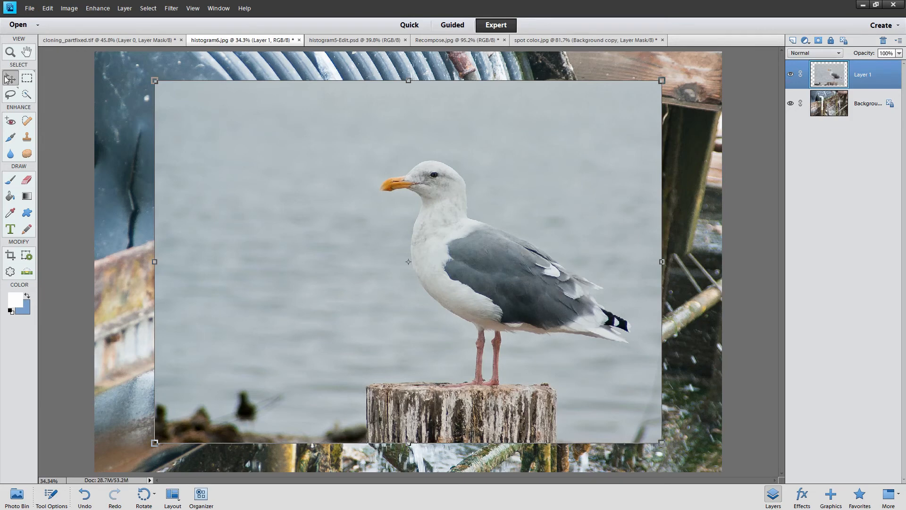
Move the seagull layer toward the lower-right corner of the photo, enlarge it from its upper-left corner, and apply the transform
{"action": "left_click_drag", "start_coordinate": [267, 208], "coordinate": [354, 258]}
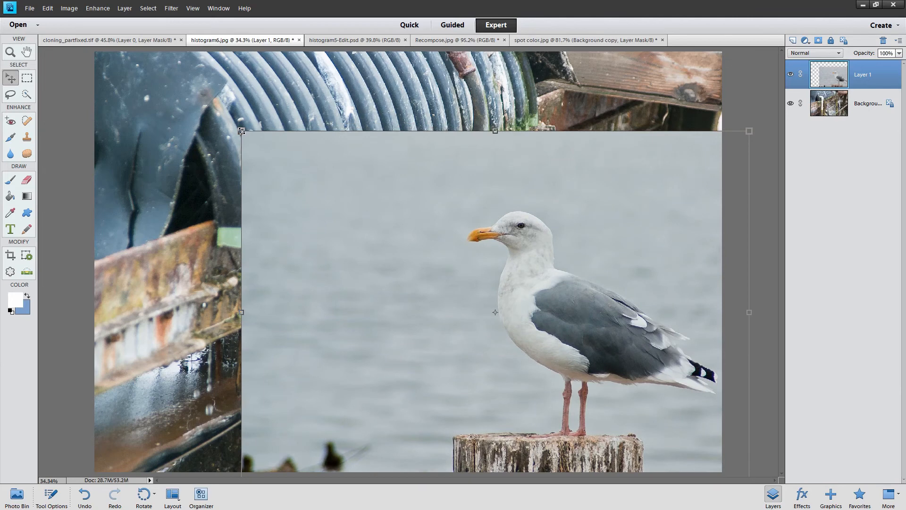
{"action": "left_click_drag", "start_coordinate": [241, 131], "coordinate": [200, 82]}
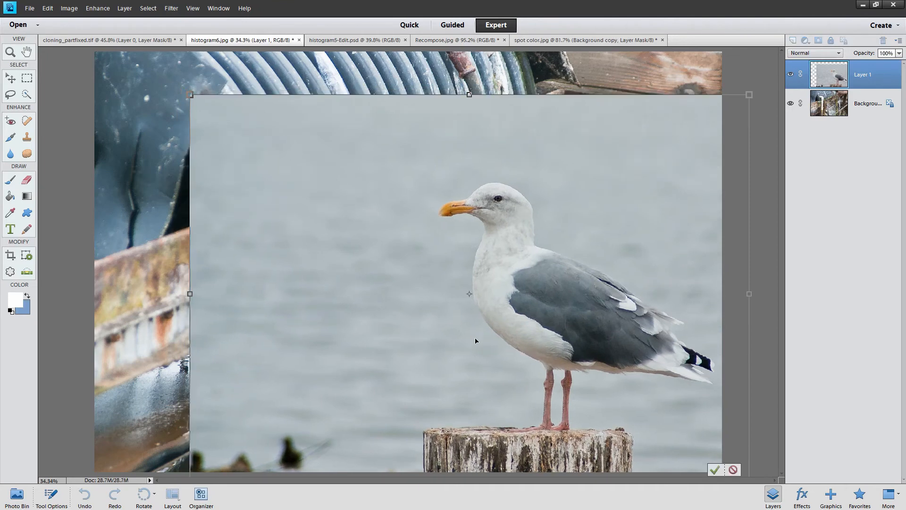
{"action": "left_click", "coordinate": [715, 469]}
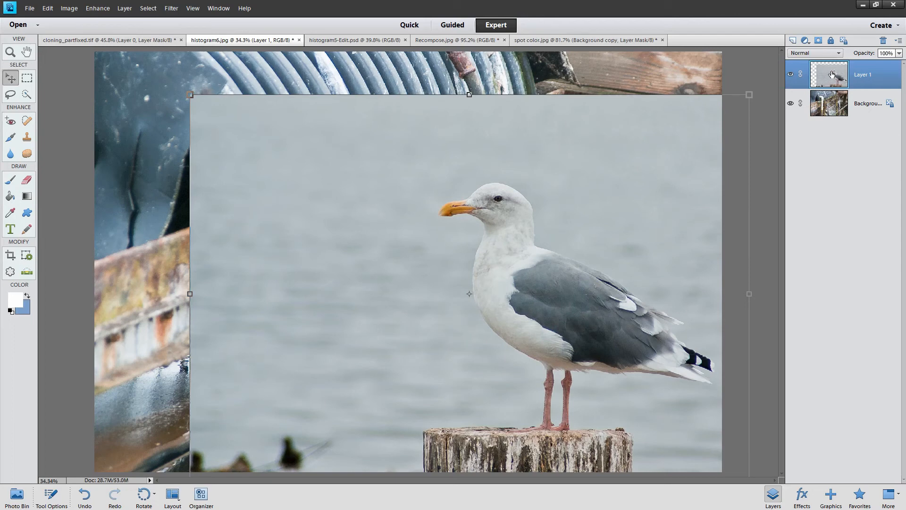
Add a layer mask to the seagull layer and paint it black with an enlarged brush along its upper and left edges
{"action": "left_click", "coordinate": [818, 42]}
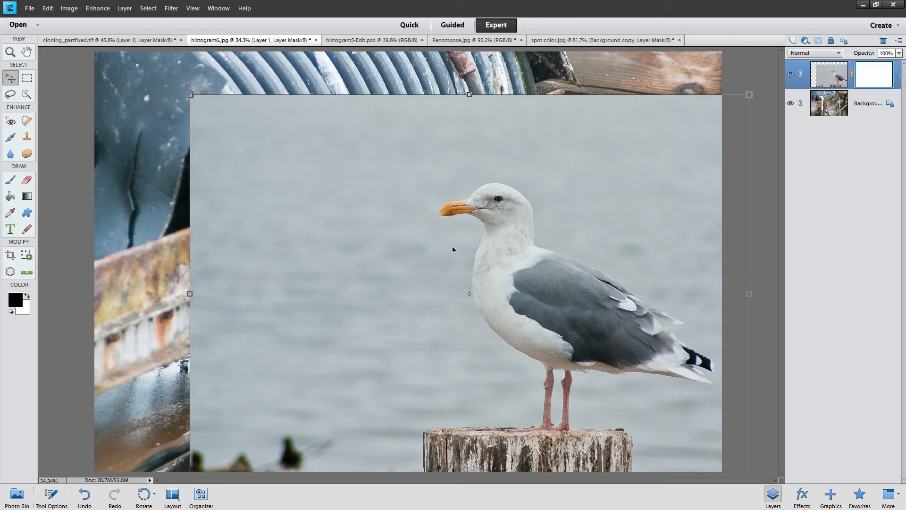
{"action": "left_click", "coordinate": [10, 182]}
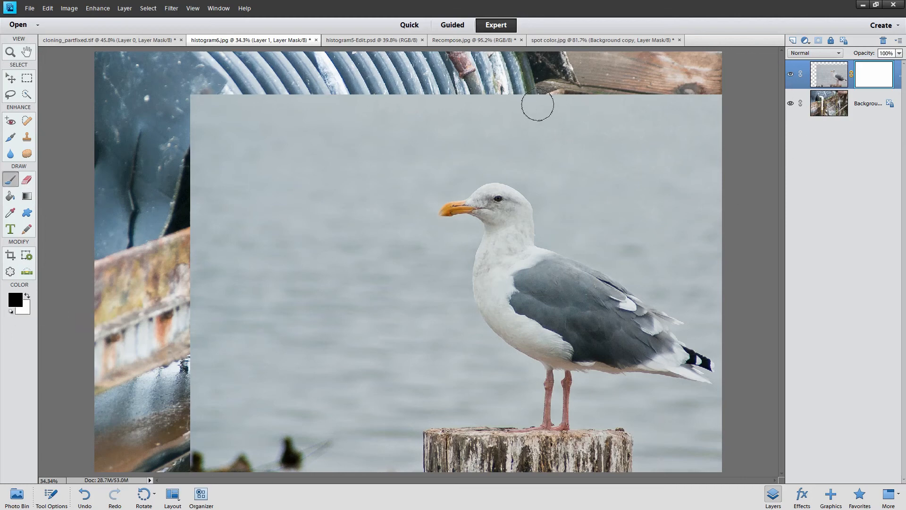
{"action": "key", "text": "bracketright"}
{"action": "key", "text": "bracketright"}
{"action": "key", "text": "bracketright"}
{"action": "key", "text": "bracketright"}
{"action": "mouse_move", "coordinate": [708, 50]}
{"action": "left_mouse_down"}
{"action": "mouse_move", "coordinate": [717, 198]}
{"action": "mouse_move", "coordinate": [725, 138]}
{"action": "mouse_move", "coordinate": [682, 98]}
{"action": "mouse_move", "coordinate": [423, 78]}
{"action": "mouse_move", "coordinate": [371, 93]}
{"action": "mouse_move", "coordinate": [277, 98]}
{"action": "mouse_move", "coordinate": [515, 105]}
{"action": "mouse_move", "coordinate": [491, 85]}
{"action": "mouse_move", "coordinate": [262, 125]}
{"action": "mouse_move", "coordinate": [219, 110]}
{"action": "mouse_move", "coordinate": [133, 142]}
{"action": "mouse_move", "coordinate": [184, 268]}
{"action": "mouse_move", "coordinate": [219, 216]}
{"action": "mouse_move", "coordinate": [210, 179]}
{"action": "mouse_move", "coordinate": [268, 363]}
{"action": "mouse_move", "coordinate": [183, 374]}
{"action": "mouse_move", "coordinate": [179, 345]}
{"action": "mouse_move", "coordinate": [193, 378]}
{"action": "mouse_move", "coordinate": [192, 416]}
{"action": "mouse_move", "coordinate": [186, 430]}
{"action": "mouse_move", "coordinate": [163, 431]}
{"action": "left_mouse_up"}
Paint the mask black with a smaller brush to reveal the white pipe and the lower-left part of the background photo
{"action": "key", "text": "bracketleft"}
{"action": "key", "text": "bracketleft"}
{"action": "key", "text": "bracketleft"}
{"action": "key", "text": "bracketleft"}
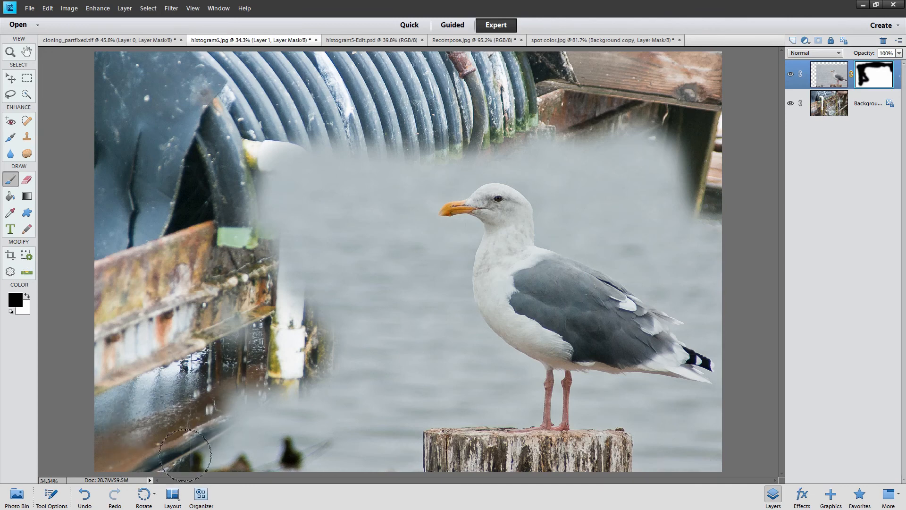
{"action": "mouse_move", "coordinate": [208, 394]}
{"action": "left_mouse_down"}
{"action": "mouse_move", "coordinate": [244, 373]}
{"action": "mouse_move", "coordinate": [201, 395]}
{"action": "mouse_move", "coordinate": [269, 366]}
{"action": "mouse_move", "coordinate": [212, 409]}
{"action": "left_mouse_up"}
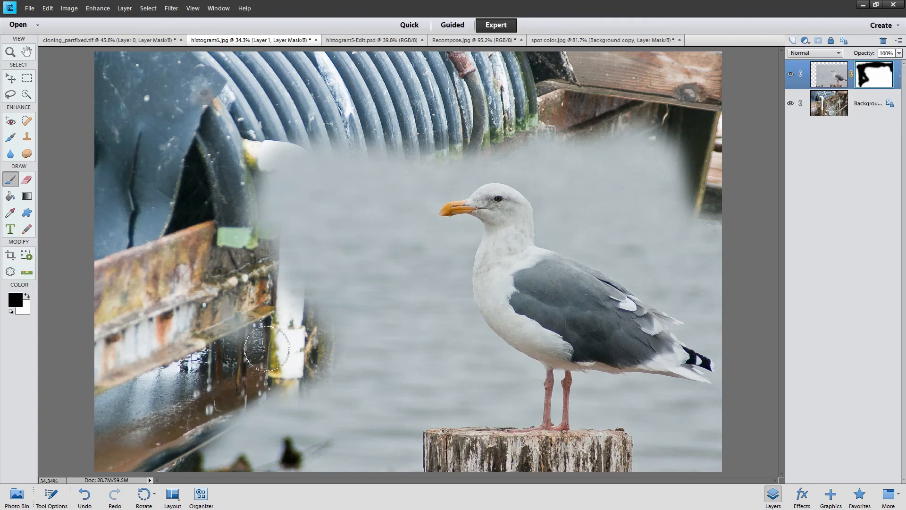
{"action": "mouse_move", "coordinate": [252, 111]}
{"action": "left_mouse_down"}
{"action": "mouse_move", "coordinate": [274, 186]}
{"action": "mouse_move", "coordinate": [267, 161]}
{"action": "mouse_move", "coordinate": [294, 179]}
{"action": "mouse_move", "coordinate": [274, 142]}
{"action": "mouse_move", "coordinate": [297, 156]}
{"action": "mouse_move", "coordinate": [290, 326]}
{"action": "mouse_move", "coordinate": [267, 171]}
{"action": "mouse_move", "coordinate": [261, 193]}
{"action": "mouse_move", "coordinate": [264, 182]}
{"action": "mouse_move", "coordinate": [261, 192]}
{"action": "mouse_move", "coordinate": [269, 190]}
{"action": "mouse_move", "coordinate": [212, 274]}
{"action": "mouse_move", "coordinate": [213, 238]}
{"action": "mouse_move", "coordinate": [284, 146]}
{"action": "mouse_move", "coordinate": [329, 141]}
{"action": "mouse_move", "coordinate": [243, 164]}
{"action": "mouse_move", "coordinate": [295, 285]}
{"action": "mouse_move", "coordinate": [226, 368]}
{"action": "mouse_move", "coordinate": [272, 361]}
{"action": "mouse_move", "coordinate": [301, 185]}
{"action": "mouse_move", "coordinate": [292, 299]}
{"action": "mouse_move", "coordinate": [270, 345]}
{"action": "left_mouse_up"}
{"action": "left_click_drag", "start_coordinate": [244, 399], "coordinate": [227, 402]}
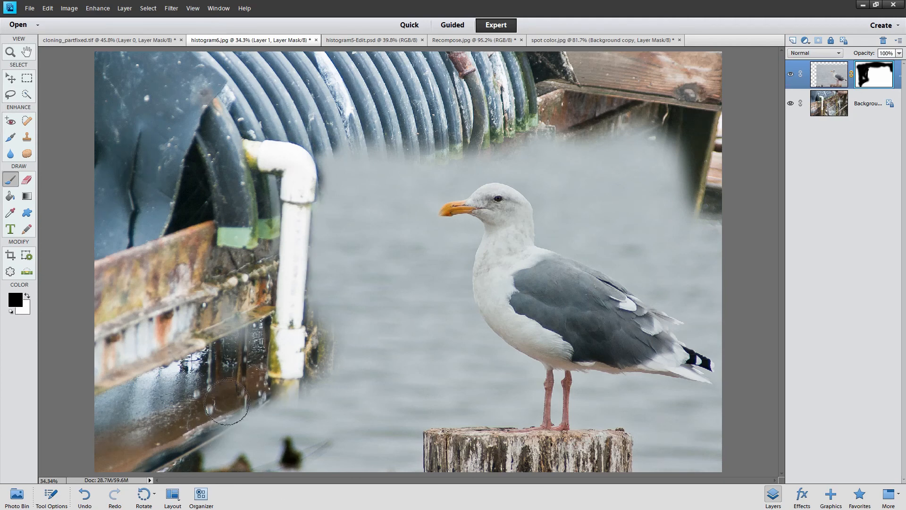
{"action": "mouse_move", "coordinate": [149, 443]}
{"action": "left_mouse_down"}
{"action": "mouse_move", "coordinate": [263, 395]}
{"action": "mouse_move", "coordinate": [293, 357]}
{"action": "mouse_move", "coordinate": [271, 449]}
{"action": "mouse_move", "coordinate": [279, 439]}
{"action": "mouse_move", "coordinate": [207, 425]}
{"action": "left_mouse_up"}
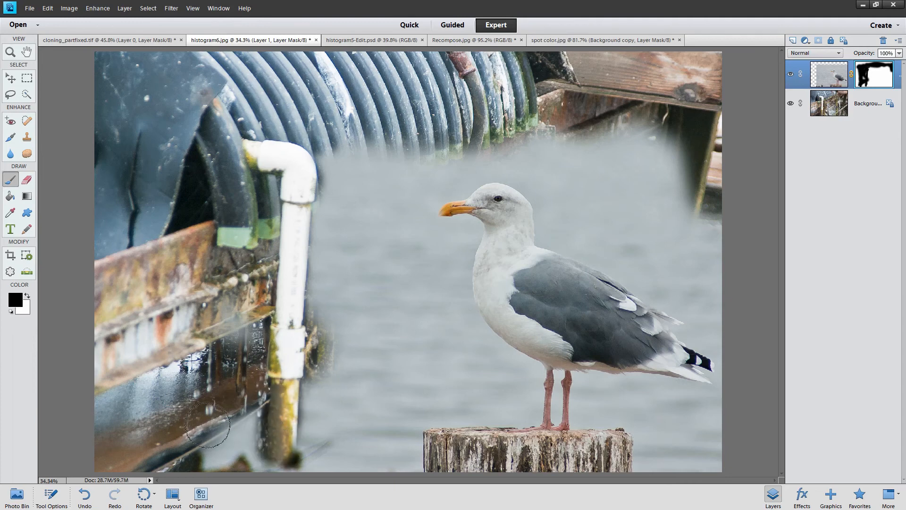
Set the foreground color to light gray, hex bebebe
{"action": "left_click", "coordinate": [15, 299]}
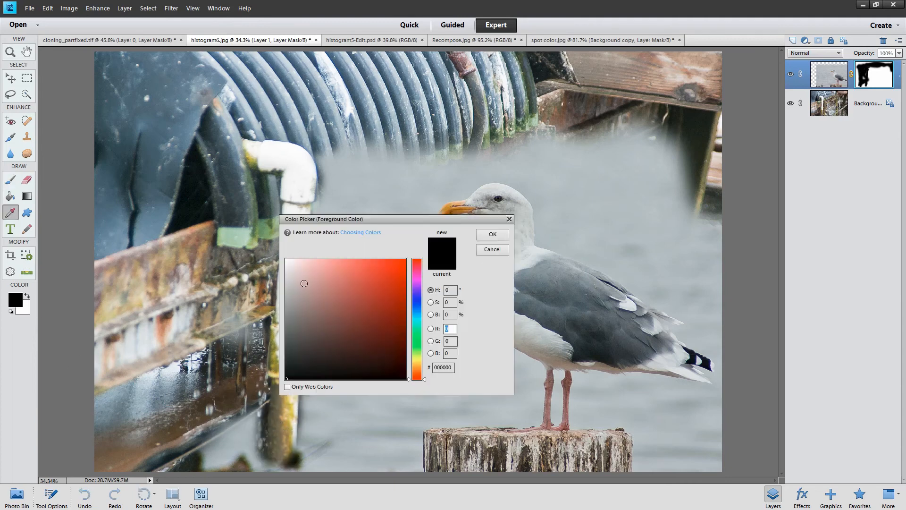
{"action": "left_click_drag", "start_coordinate": [283, 308], "coordinate": [285, 298]}
{"action": "left_click", "coordinate": [291, 378]}
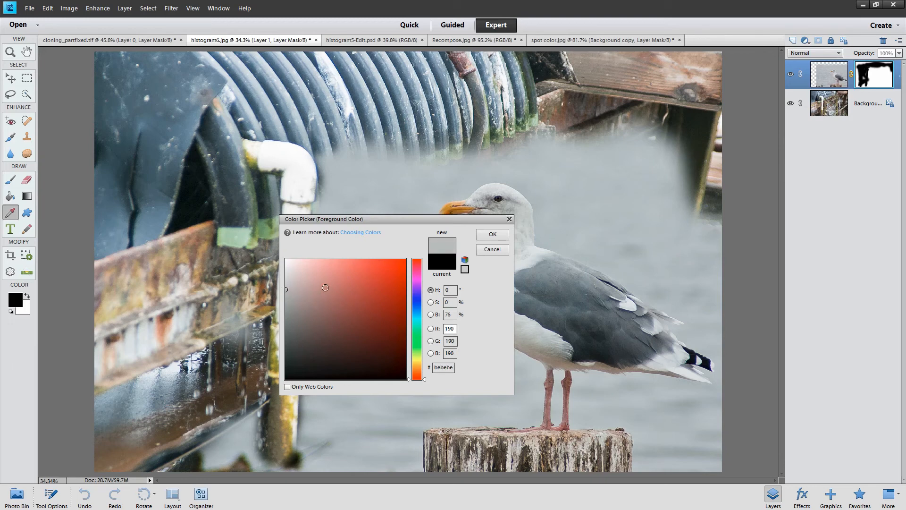
{"action": "left_click", "coordinate": [492, 234]}
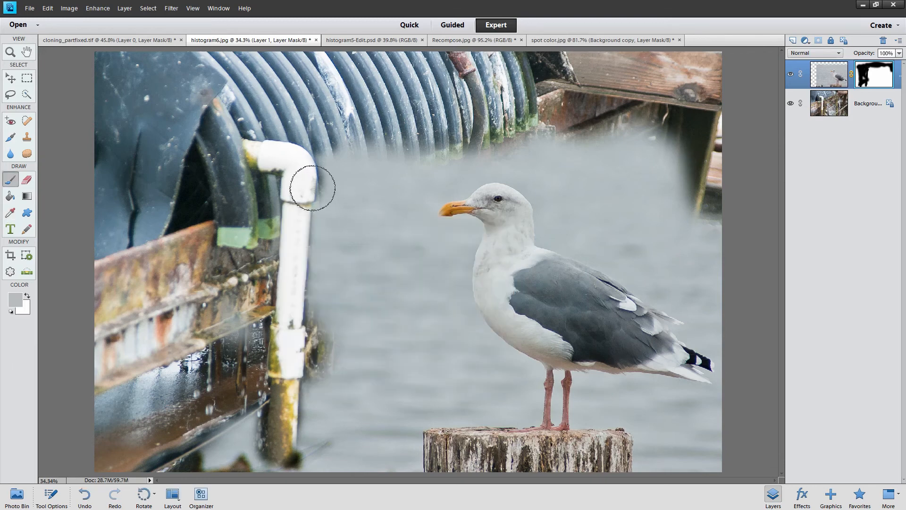
Paint gray on the seagull layer's mask with a much larger brush over the water around the gull to partly reveal the background
{"action": "key", "text": "bracketright"}
{"action": "key", "text": "bracketright"}
{"action": "key", "text": "bracketright"}
{"action": "key", "text": "bracketright"}
{"action": "key", "text": "bracketright"}
{"action": "key", "text": "bracketright"}
{"action": "key", "text": "bracketright"}
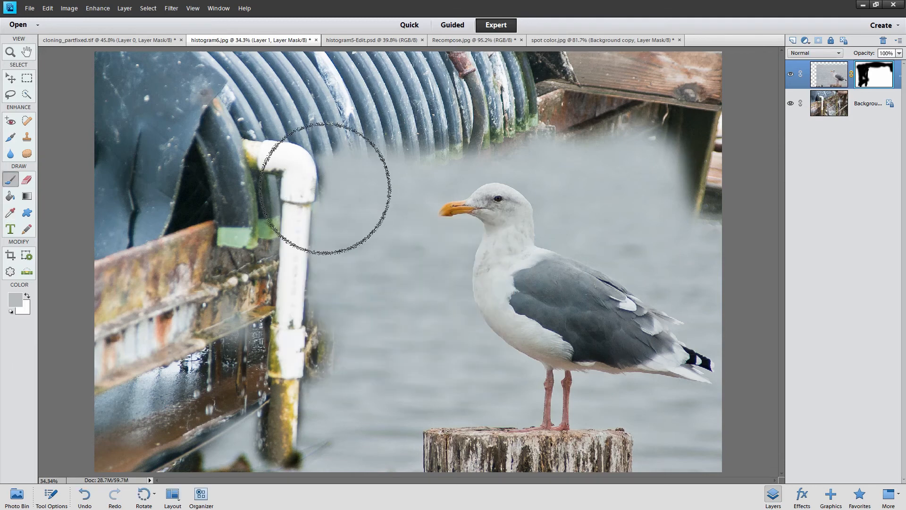
{"action": "left_click", "coordinate": [325, 189]}
{"action": "mouse_move", "coordinate": [335, 173]}
{"action": "left_mouse_down"}
{"action": "mouse_move", "coordinate": [352, 160]}
{"action": "mouse_move", "coordinate": [315, 264]}
{"action": "mouse_move", "coordinate": [330, 386]}
{"action": "mouse_move", "coordinate": [223, 433]}
{"action": "mouse_move", "coordinate": [367, 416]}
{"action": "mouse_move", "coordinate": [364, 427]}
{"action": "mouse_move", "coordinate": [371, 403]}
{"action": "mouse_move", "coordinate": [359, 219]}
{"action": "mouse_move", "coordinate": [385, 164]}
{"action": "mouse_move", "coordinate": [351, 140]}
{"action": "mouse_move", "coordinate": [305, 146]}
{"action": "mouse_move", "coordinate": [315, 137]}
{"action": "mouse_move", "coordinate": [663, 133]}
{"action": "mouse_move", "coordinate": [585, 163]}
{"action": "mouse_move", "coordinate": [602, 142]}
{"action": "mouse_move", "coordinate": [624, 153]}
{"action": "mouse_move", "coordinate": [618, 140]}
{"action": "mouse_move", "coordinate": [675, 185]}
{"action": "mouse_move", "coordinate": [736, 291]}
{"action": "mouse_move", "coordinate": [683, 197]}
{"action": "mouse_move", "coordinate": [582, 136]}
{"action": "mouse_move", "coordinate": [576, 147]}
{"action": "mouse_move", "coordinate": [619, 184]}
{"action": "mouse_move", "coordinate": [678, 212]}
{"action": "mouse_move", "coordinate": [694, 245]}
{"action": "left_mouse_up"}
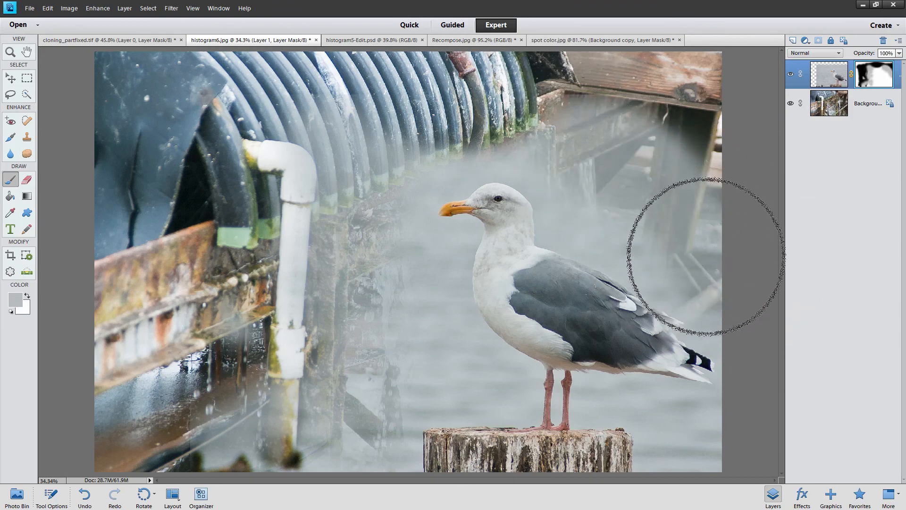
{"action": "left_click", "coordinate": [690, 453]}
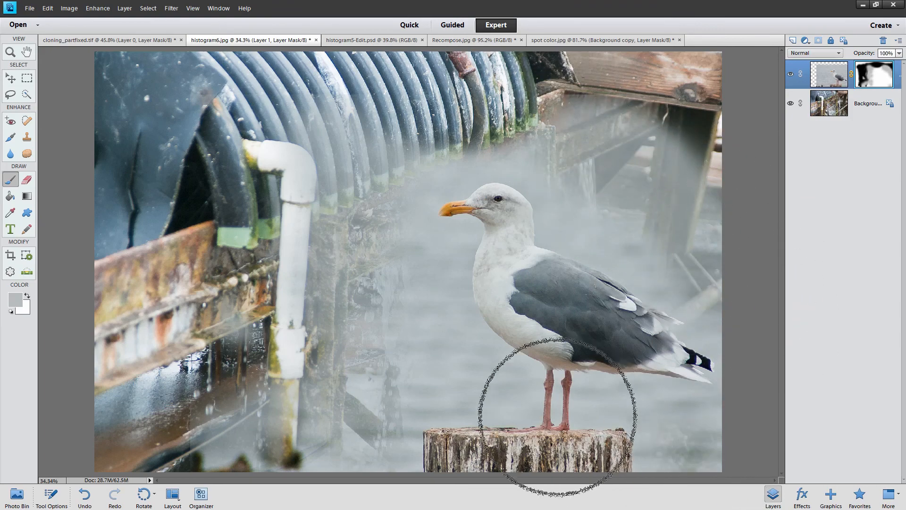
Paint the seagull layer's mask with a smaller brush in medium gray, hex 767676, across the upper pipes and wooden beam
{"action": "key", "text": "bracketleft"}
{"action": "key", "text": "bracketleft"}
{"action": "key", "text": "bracketleft"}
{"action": "key", "text": "bracketleft"}
{"action": "key", "text": "bracketleft"}
{"action": "key", "text": "bracketleft"}
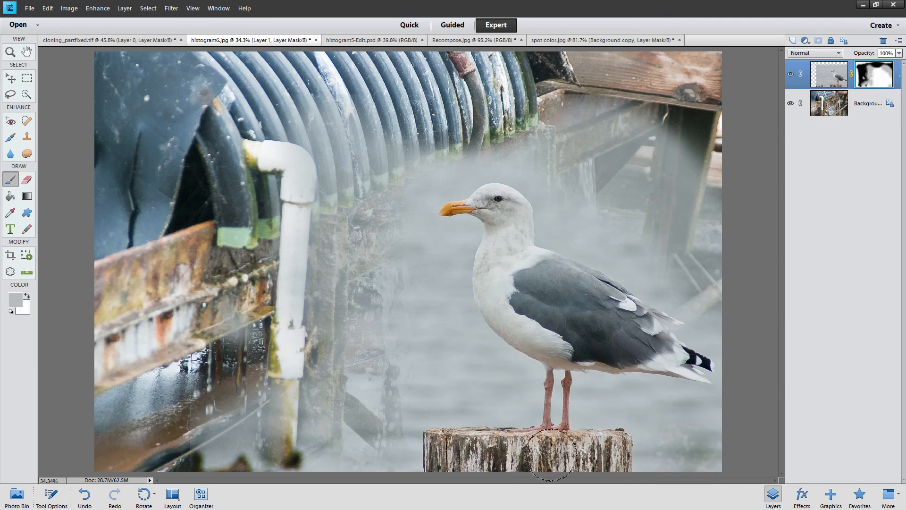
{"action": "left_click", "coordinate": [18, 294]}
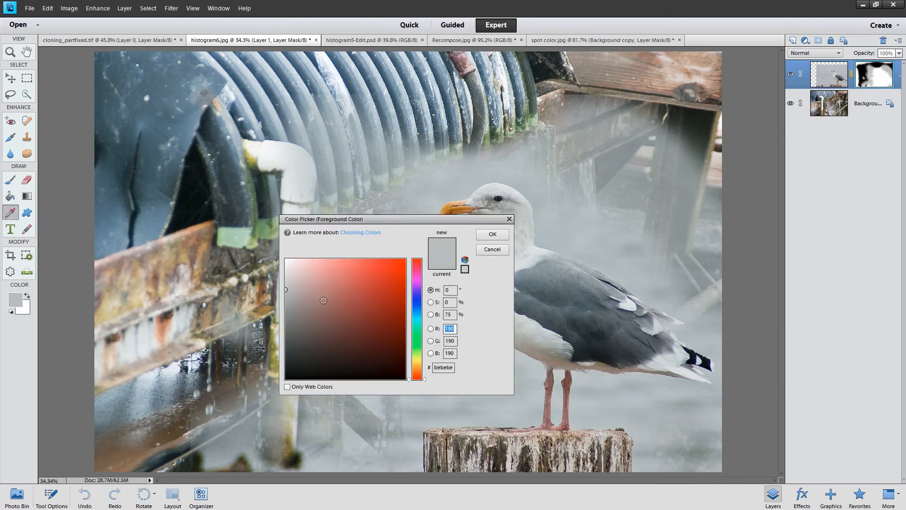
{"action": "left_click_drag", "start_coordinate": [286, 287], "coordinate": [285, 324]}
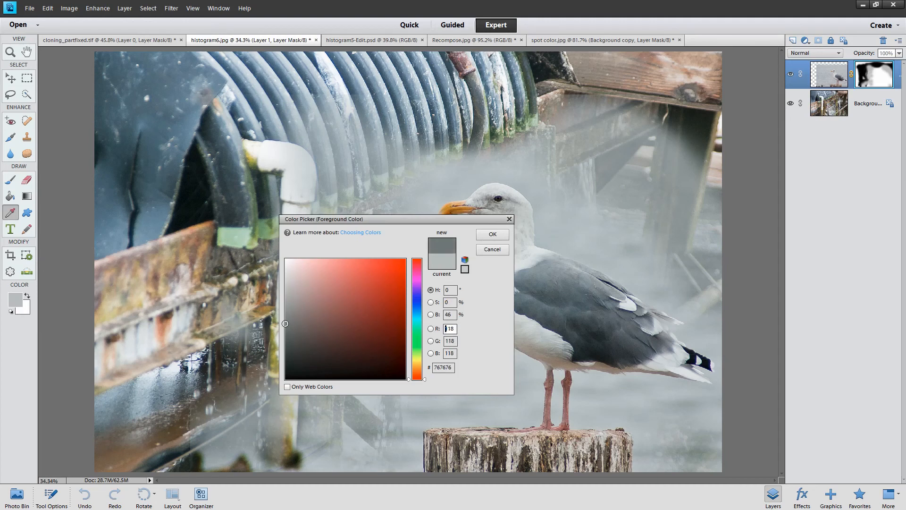
{"action": "left_click", "coordinate": [487, 236]}
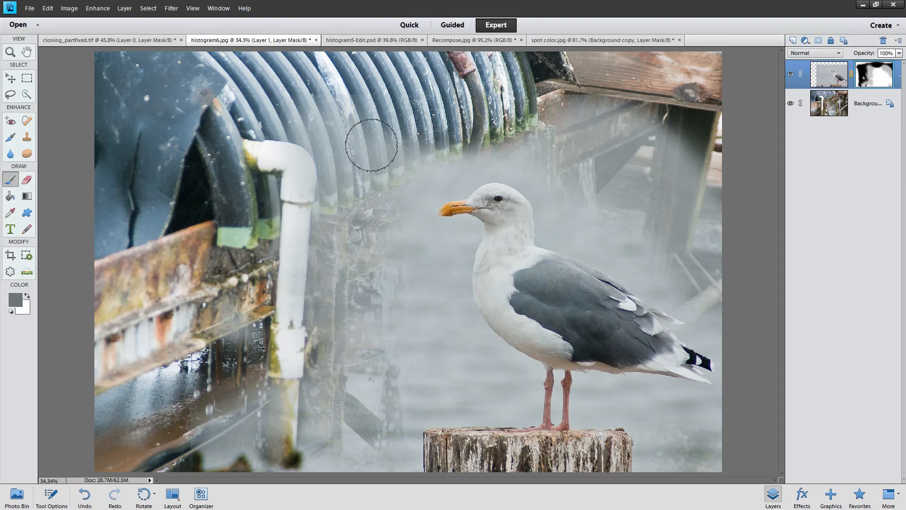
{"action": "mouse_move", "coordinate": [324, 106]}
{"action": "left_mouse_down"}
{"action": "mouse_move", "coordinate": [347, 124]}
{"action": "mouse_move", "coordinate": [404, 135]}
{"action": "mouse_move", "coordinate": [373, 149]}
{"action": "mouse_move", "coordinate": [580, 90]}
{"action": "left_mouse_up"}
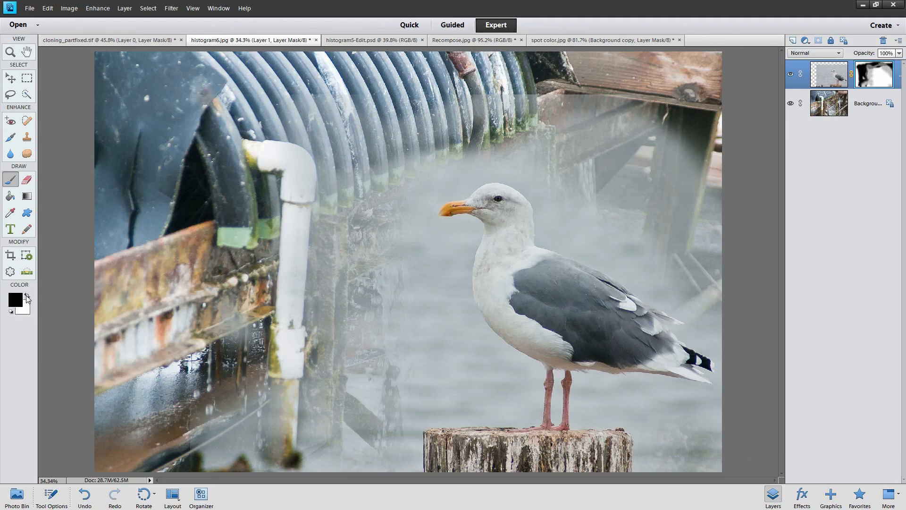
Paint the mask with black, hex 000000, over the upper part of the corrugated pipes to clear the remaining haze
{"action": "left_click", "coordinate": [16, 300]}
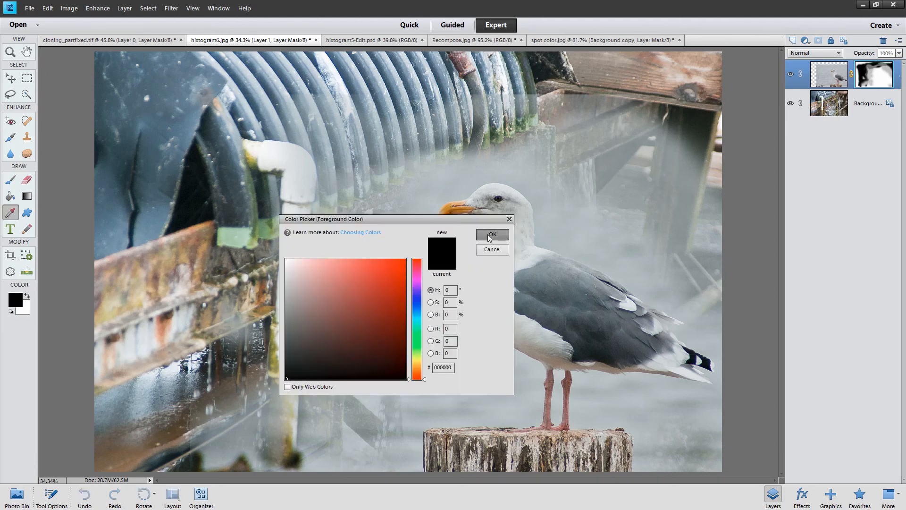
{"action": "left_click", "coordinate": [492, 234]}
{"action": "mouse_move", "coordinate": [439, 102]}
{"action": "left_mouse_down"}
{"action": "mouse_move", "coordinate": [528, 85]}
{"action": "mouse_move", "coordinate": [561, 97]}
{"action": "mouse_move", "coordinate": [675, 85]}
{"action": "mouse_move", "coordinate": [600, 104]}
{"action": "mouse_move", "coordinate": [729, 82]}
{"action": "mouse_move", "coordinate": [702, 117]}
{"action": "mouse_move", "coordinate": [521, 68]}
{"action": "left_mouse_up"}
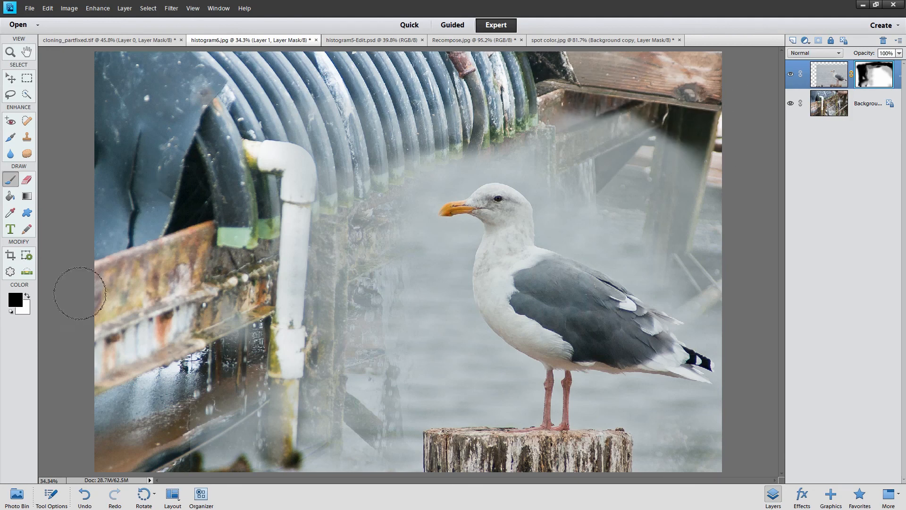
Paint the mask in dark gray, hex 646363, with a larger brush below the pipes and behind the gull down to the post
{"action": "left_click", "coordinate": [14, 303]}
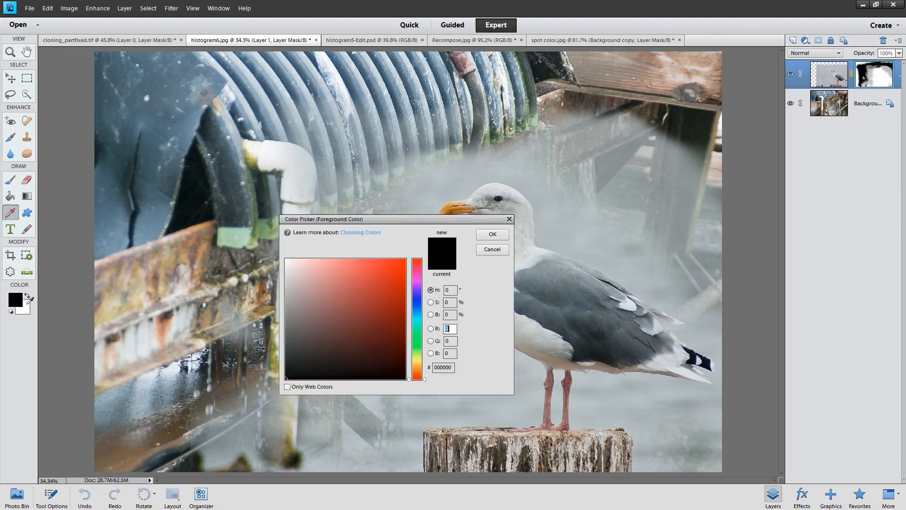
{"action": "left_click", "coordinate": [286, 332]}
{"action": "left_click", "coordinate": [493, 234]}
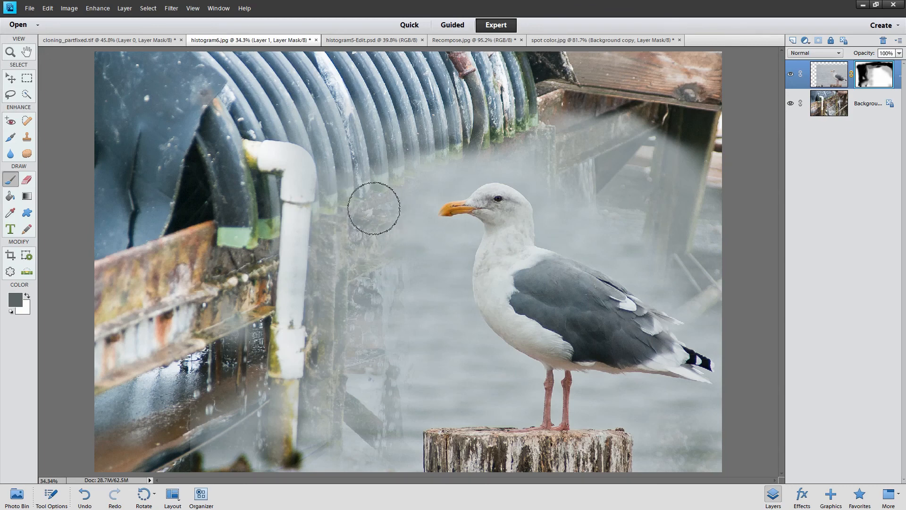
{"action": "key", "text": "bracketright"}
{"action": "key", "text": "bracketright"}
{"action": "key", "text": "bracketright"}
{"action": "mouse_move", "coordinate": [374, 216]}
{"action": "left_mouse_down"}
{"action": "mouse_move", "coordinate": [372, 187]}
{"action": "mouse_move", "coordinate": [417, 152]}
{"action": "mouse_move", "coordinate": [457, 149]}
{"action": "mouse_move", "coordinate": [566, 170]}
{"action": "mouse_move", "coordinate": [606, 195]}
{"action": "mouse_move", "coordinate": [546, 176]}
{"action": "mouse_move", "coordinate": [601, 239]}
{"action": "mouse_move", "coordinate": [667, 277]}
{"action": "mouse_move", "coordinate": [615, 209]}
{"action": "mouse_move", "coordinate": [662, 239]}
{"action": "mouse_move", "coordinate": [678, 168]}
{"action": "mouse_move", "coordinate": [675, 178]}
{"action": "mouse_move", "coordinate": [659, 157]}
{"action": "mouse_move", "coordinate": [680, 182]}
{"action": "mouse_move", "coordinate": [682, 231]}
{"action": "mouse_move", "coordinate": [670, 258]}
{"action": "mouse_move", "coordinate": [638, 131]}
{"action": "mouse_move", "coordinate": [667, 136]}
{"action": "mouse_move", "coordinate": [677, 170]}
{"action": "mouse_move", "coordinate": [692, 173]}
{"action": "mouse_move", "coordinate": [671, 280]}
{"action": "mouse_move", "coordinate": [722, 285]}
{"action": "mouse_move", "coordinate": [725, 320]}
{"action": "mouse_move", "coordinate": [716, 328]}
{"action": "mouse_move", "coordinate": [704, 313]}
{"action": "mouse_move", "coordinate": [722, 330]}
{"action": "mouse_move", "coordinate": [714, 327]}
{"action": "mouse_move", "coordinate": [719, 406]}
{"action": "mouse_move", "coordinate": [679, 458]}
{"action": "mouse_move", "coordinate": [718, 461]}
{"action": "mouse_move", "coordinate": [658, 429]}
{"action": "mouse_move", "coordinate": [706, 397]}
{"action": "mouse_move", "coordinate": [729, 427]}
{"action": "mouse_move", "coordinate": [728, 364]}
{"action": "mouse_move", "coordinate": [742, 336]}
{"action": "mouse_move", "coordinate": [706, 468]}
{"action": "mouse_move", "coordinate": [661, 441]}
{"action": "left_mouse_up"}
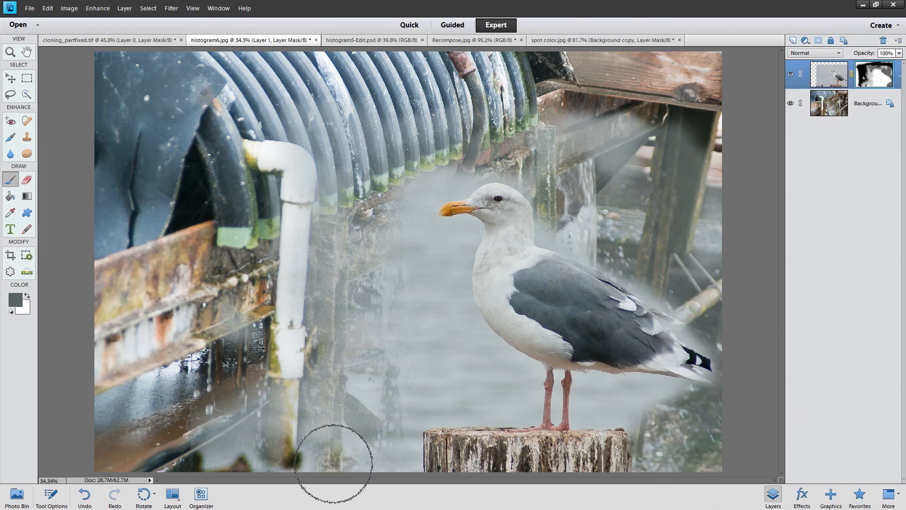
Paint the same dark gray on the mask over the lower-left posts and the water in front of the gull
{"action": "mouse_move", "coordinate": [333, 462]}
{"action": "left_mouse_down"}
{"action": "mouse_move", "coordinate": [350, 470]}
{"action": "mouse_move", "coordinate": [372, 458]}
{"action": "mouse_move", "coordinate": [359, 430]}
{"action": "mouse_move", "coordinate": [371, 444]}
{"action": "left_mouse_up"}
{"action": "mouse_move", "coordinate": [362, 428]}
{"action": "left_mouse_down"}
{"action": "mouse_move", "coordinate": [348, 400]}
{"action": "mouse_move", "coordinate": [343, 409]}
{"action": "mouse_move", "coordinate": [339, 281]}
{"action": "mouse_move", "coordinate": [346, 450]}
{"action": "mouse_move", "coordinate": [266, 459]}
{"action": "mouse_move", "coordinate": [302, 470]}
{"action": "mouse_move", "coordinate": [347, 389]}
{"action": "mouse_move", "coordinate": [330, 372]}
{"action": "left_mouse_up"}
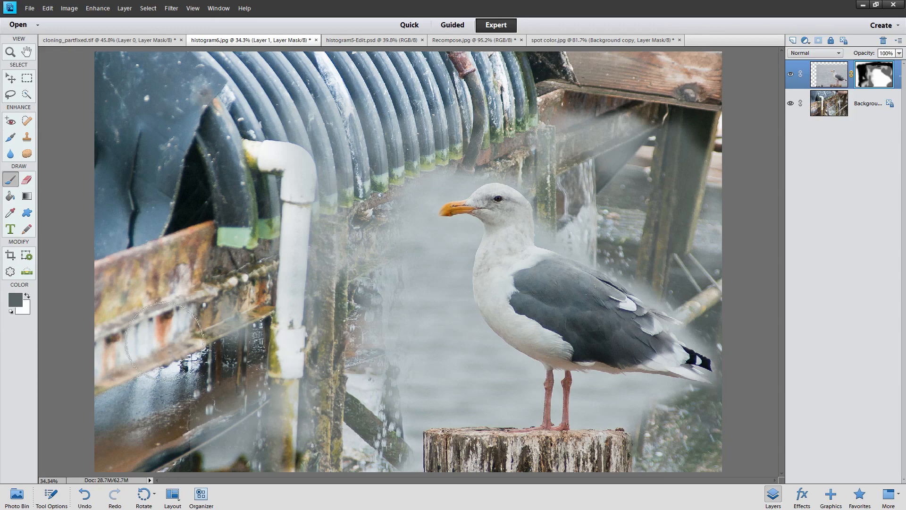
{"action": "mouse_move", "coordinate": [427, 246]}
{"action": "left_mouse_down"}
{"action": "mouse_move", "coordinate": [453, 174]}
{"action": "mouse_move", "coordinate": [398, 201]}
{"action": "mouse_move", "coordinate": [413, 185]}
{"action": "mouse_move", "coordinate": [475, 168]}
{"action": "mouse_move", "coordinate": [395, 197]}
{"action": "mouse_move", "coordinate": [391, 221]}
{"action": "mouse_move", "coordinate": [404, 237]}
{"action": "mouse_move", "coordinate": [456, 241]}
{"action": "mouse_move", "coordinate": [420, 258]}
{"action": "mouse_move", "coordinate": [435, 287]}
{"action": "mouse_move", "coordinate": [413, 322]}
{"action": "mouse_move", "coordinate": [384, 332]}
{"action": "mouse_move", "coordinate": [369, 393]}
{"action": "mouse_move", "coordinate": [394, 361]}
{"action": "mouse_move", "coordinate": [399, 382]}
{"action": "mouse_move", "coordinate": [410, 361]}
{"action": "mouse_move", "coordinate": [417, 370]}
{"action": "mouse_move", "coordinate": [394, 420]}
{"action": "mouse_move", "coordinate": [441, 374]}
{"action": "left_mouse_up"}
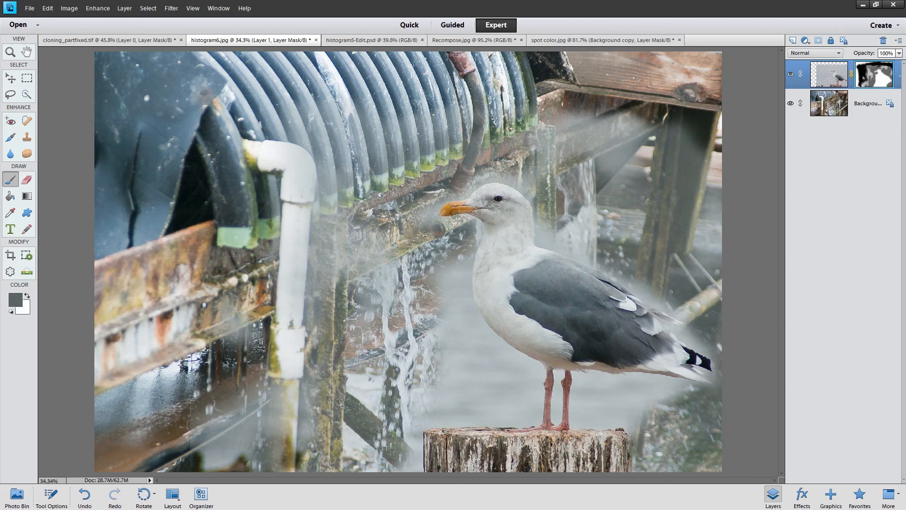
Set the foreground color to light gray, hex b3b2b2, and paint the mask over the remaining water around the gull's legs
{"action": "left_click", "coordinate": [16, 299]}
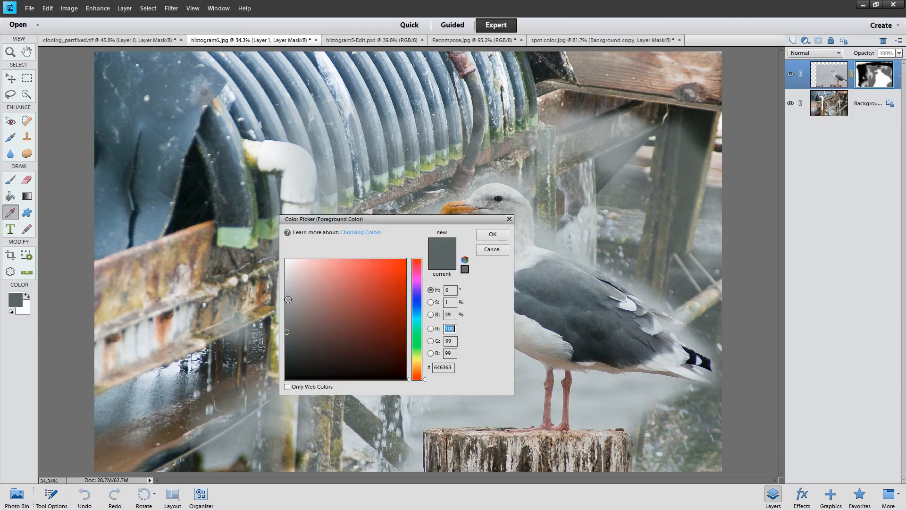
{"action": "left_click", "coordinate": [286, 294]}
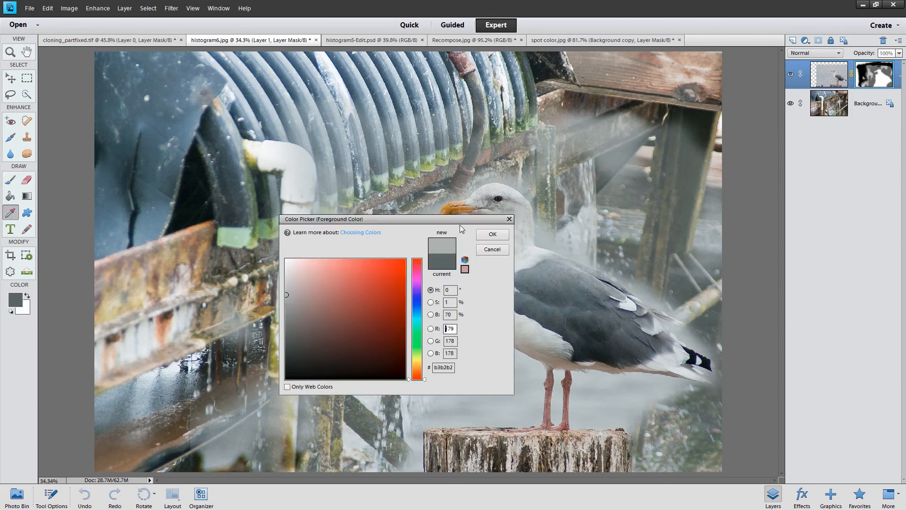
{"action": "left_click", "coordinate": [492, 234]}
{"action": "mouse_move", "coordinate": [423, 335]}
{"action": "left_mouse_down"}
{"action": "mouse_move", "coordinate": [441, 314]}
{"action": "mouse_move", "coordinate": [456, 383]}
{"action": "mouse_move", "coordinate": [488, 388]}
{"action": "mouse_move", "coordinate": [492, 375]}
{"action": "mouse_move", "coordinate": [500, 390]}
{"action": "mouse_move", "coordinate": [461, 343]}
{"action": "mouse_move", "coordinate": [434, 279]}
{"action": "mouse_move", "coordinate": [423, 382]}
{"action": "mouse_move", "coordinate": [377, 417]}
{"action": "mouse_move", "coordinate": [385, 454]}
{"action": "mouse_move", "coordinate": [540, 435]}
{"action": "mouse_move", "coordinate": [601, 403]}
{"action": "mouse_move", "coordinate": [666, 406]}
{"action": "left_mouse_up"}
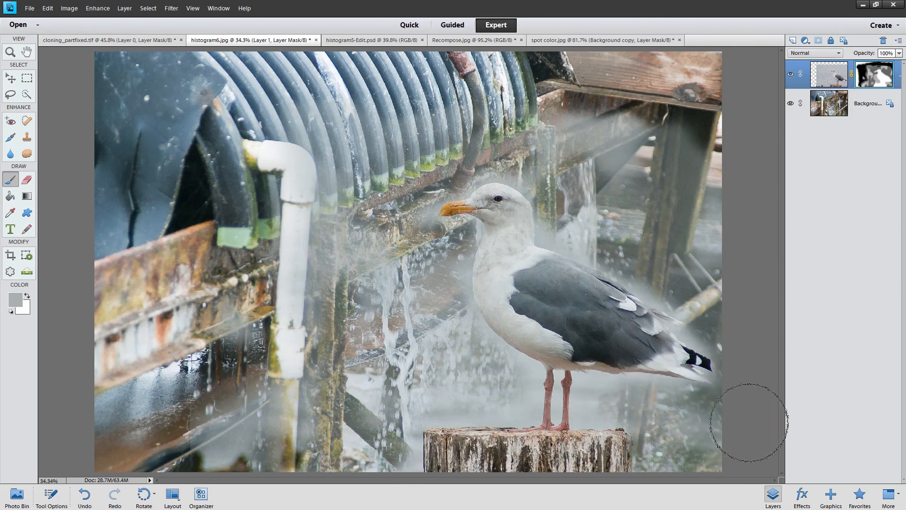